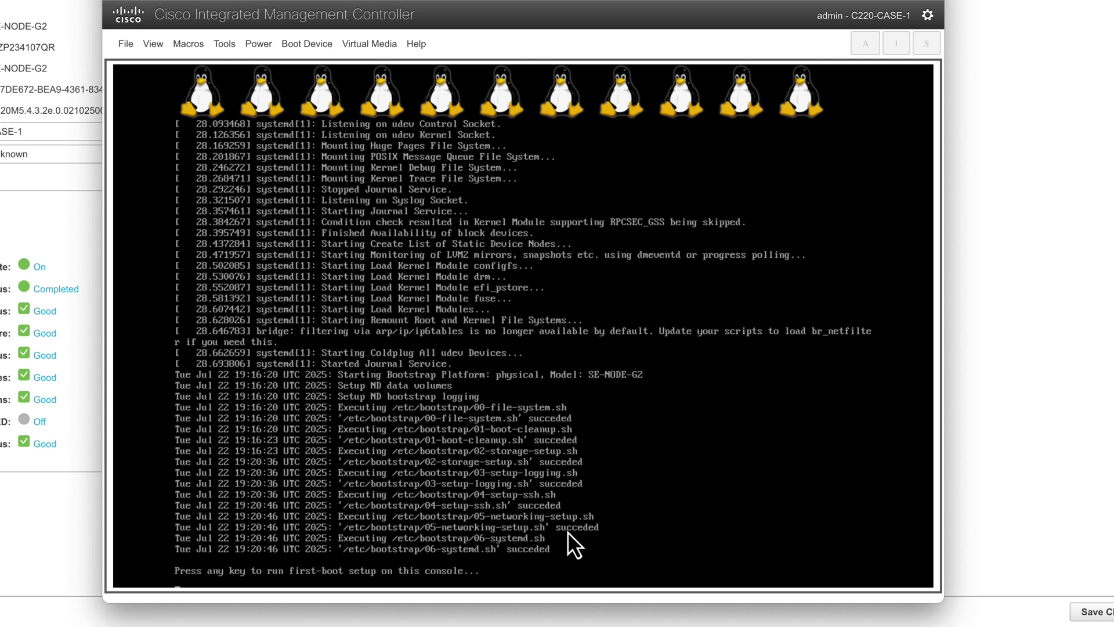
Step: Bootstrap the first primary node with the admin password, IP 10.50.129.53/24 and gateway 10.50.129.254
key("Return")
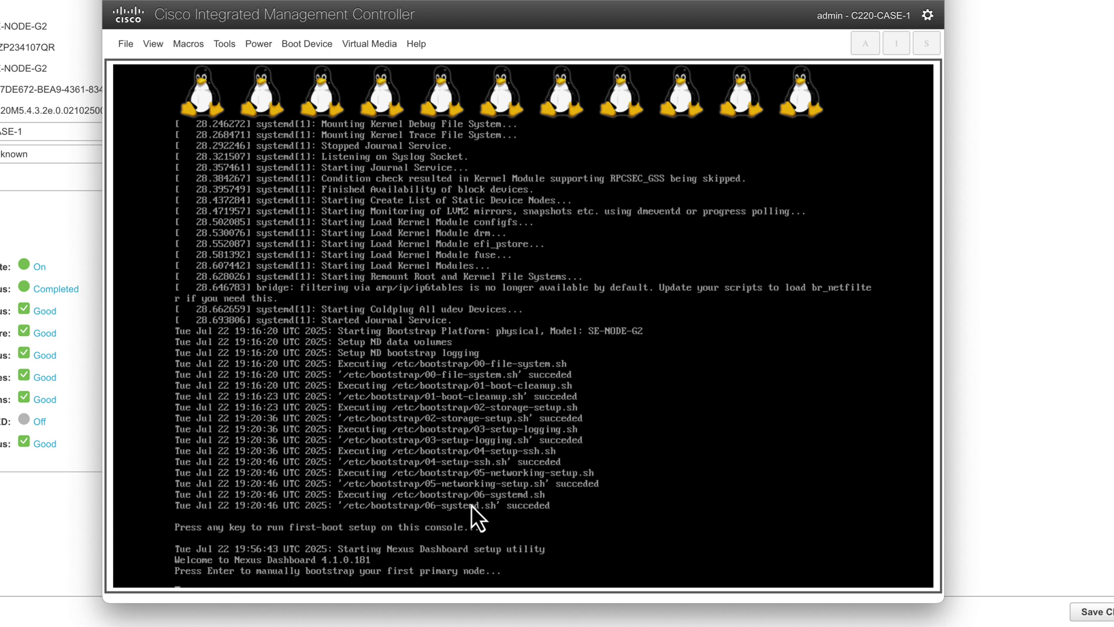
key("Return")
key("Return")
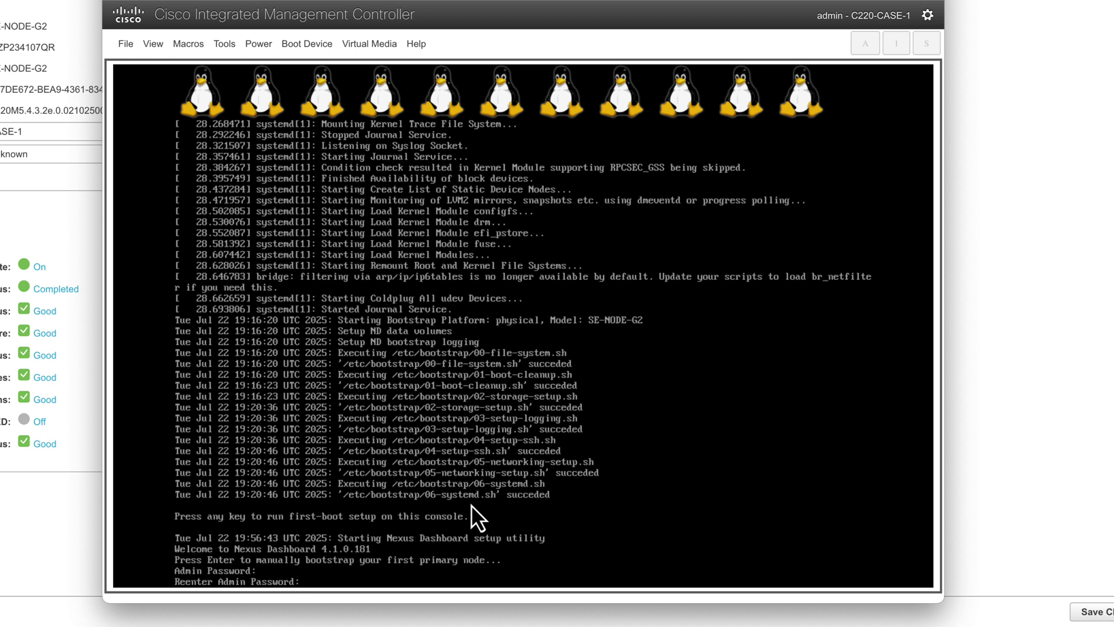
key("Return")
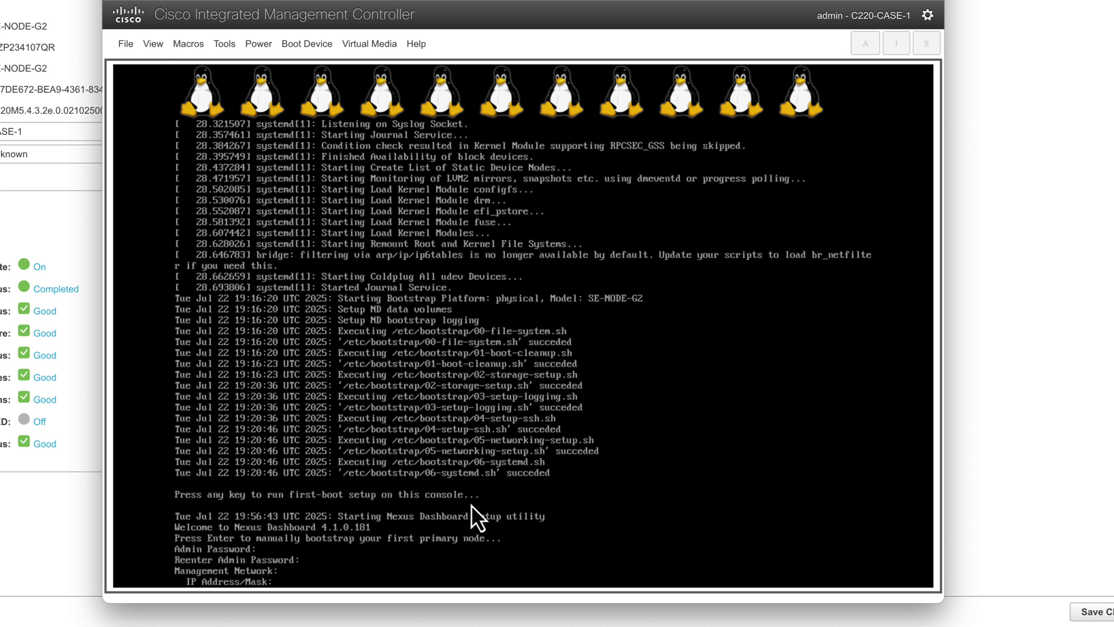
type("10.50.129.53/24")
key("Return")
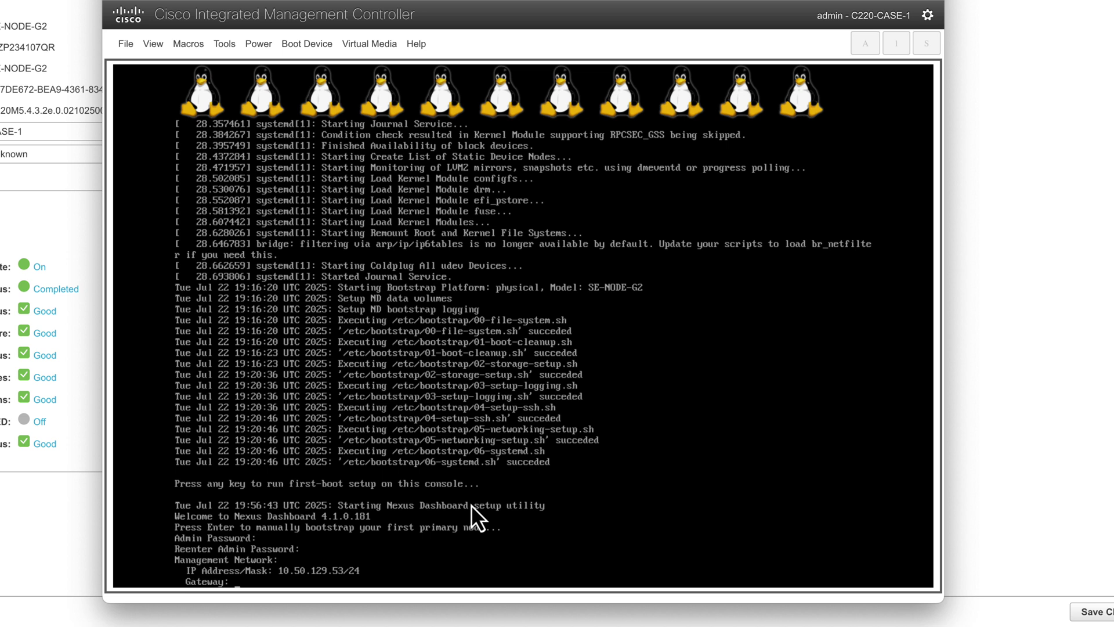
type("10.50.129.254")
key("Return")
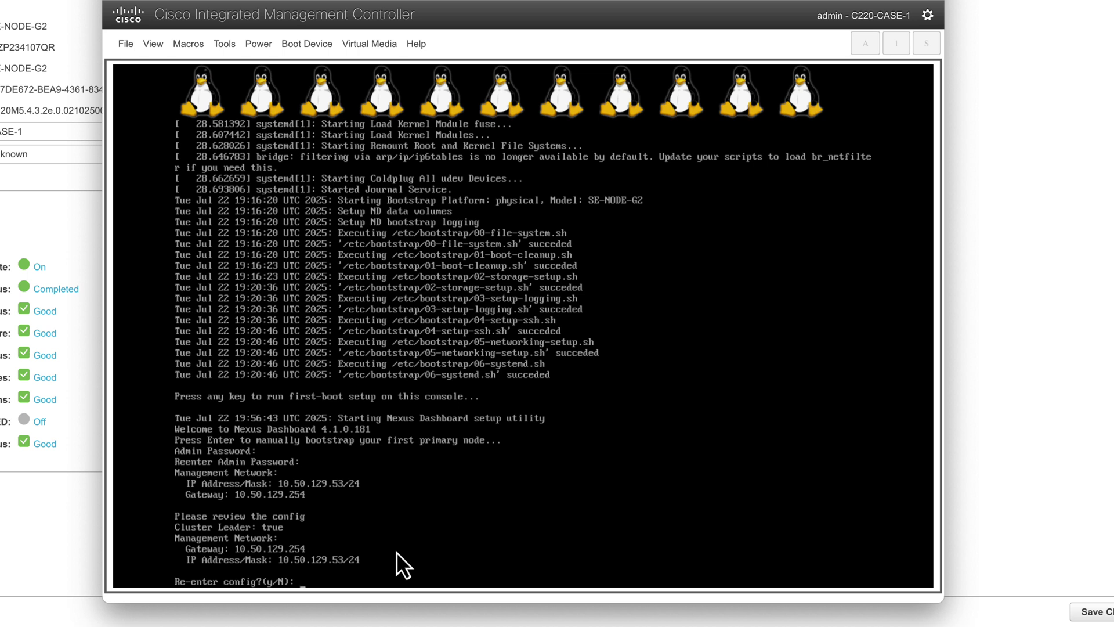
type("N")
key("Return")
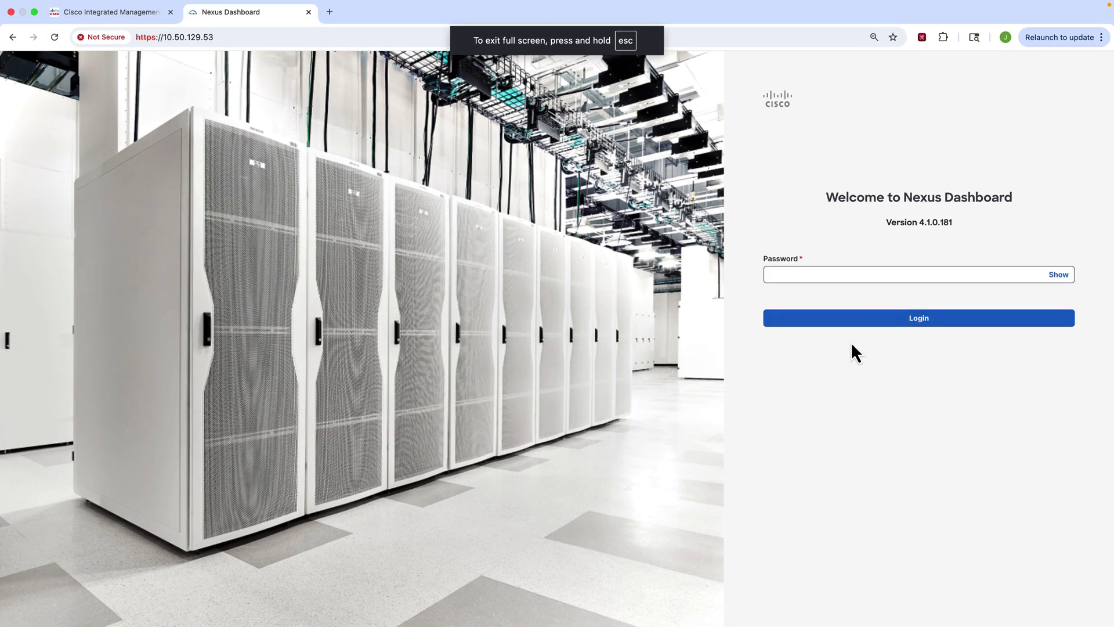
Step: Log in to Nexus Dashboard with the admin password
left_click(829, 273)
type("•••••")
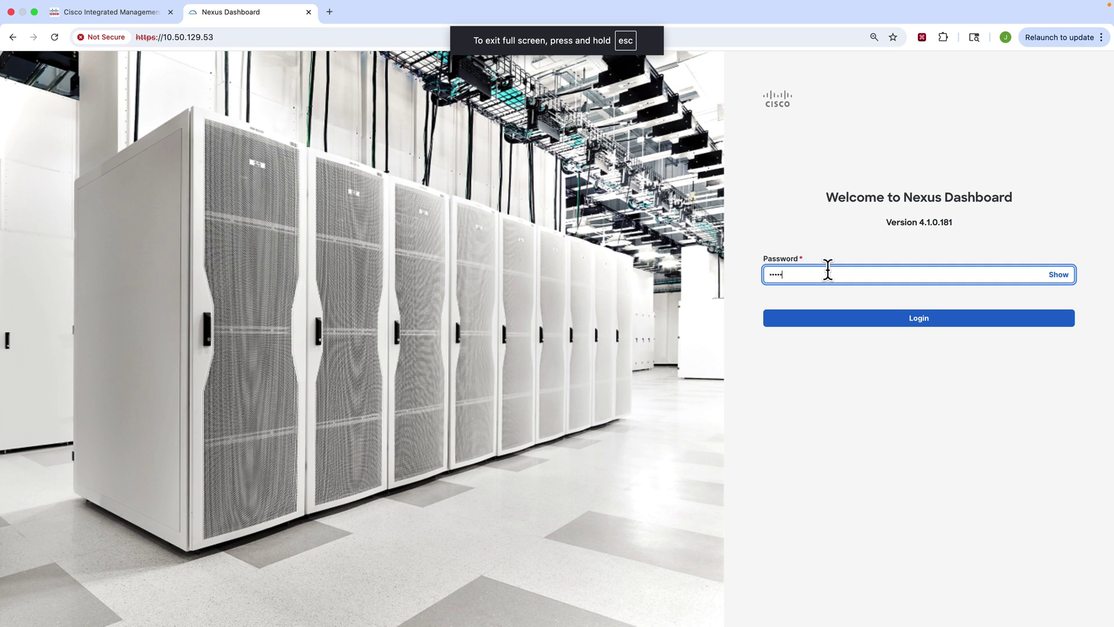
type("•••")
left_click(886, 322)
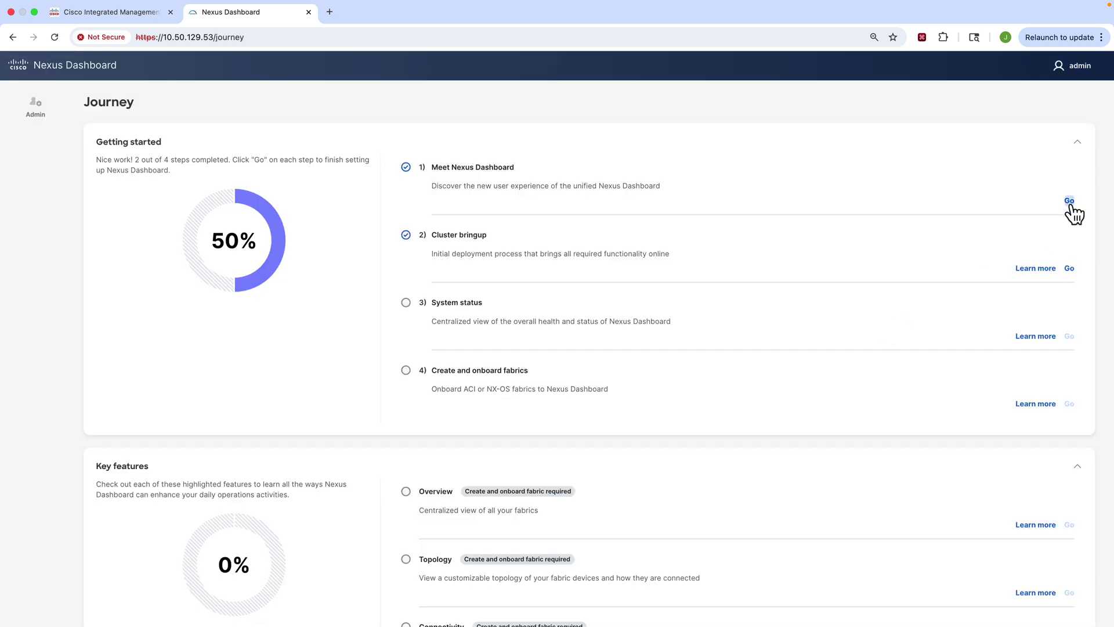
Step: Start Cluster bringup and name the cluster pND4, keeping the LAN type
left_click(1070, 269)
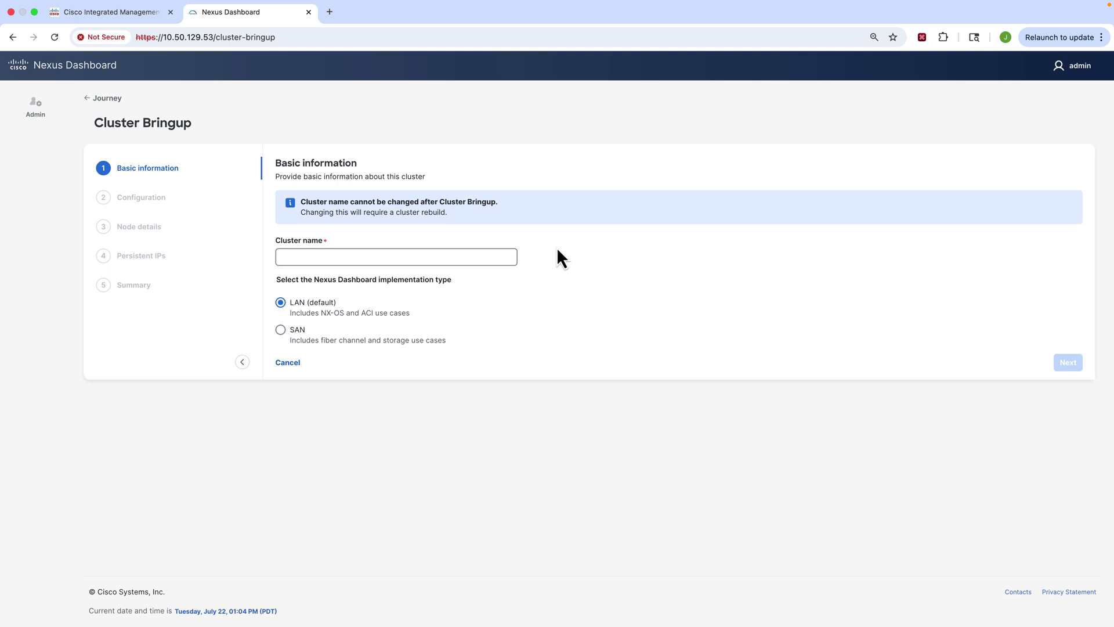
left_click(357, 256)
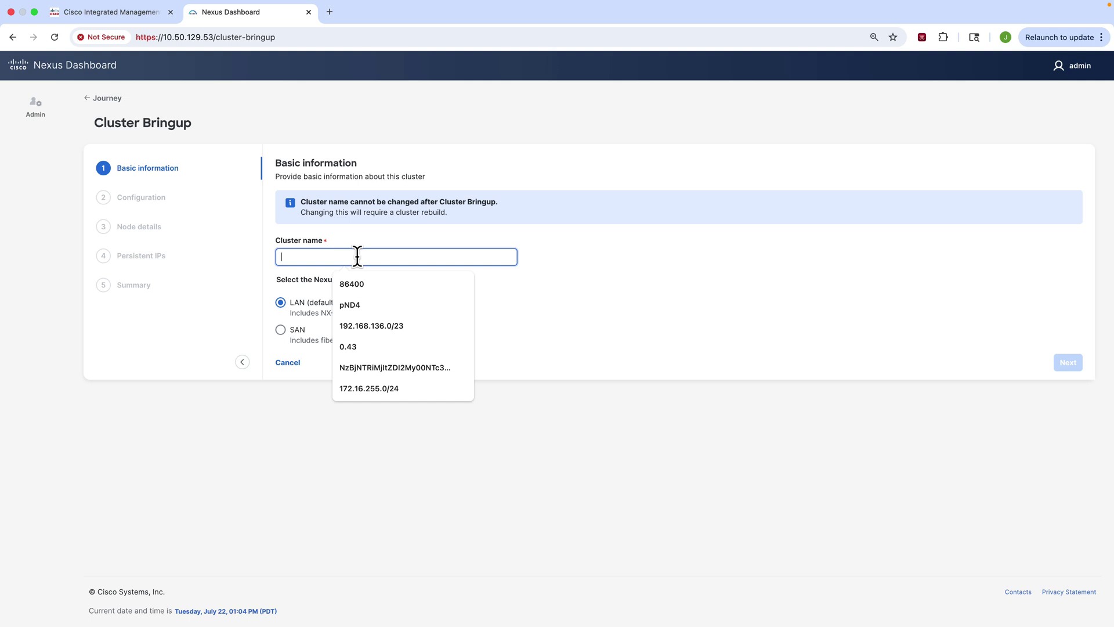
type("pND")
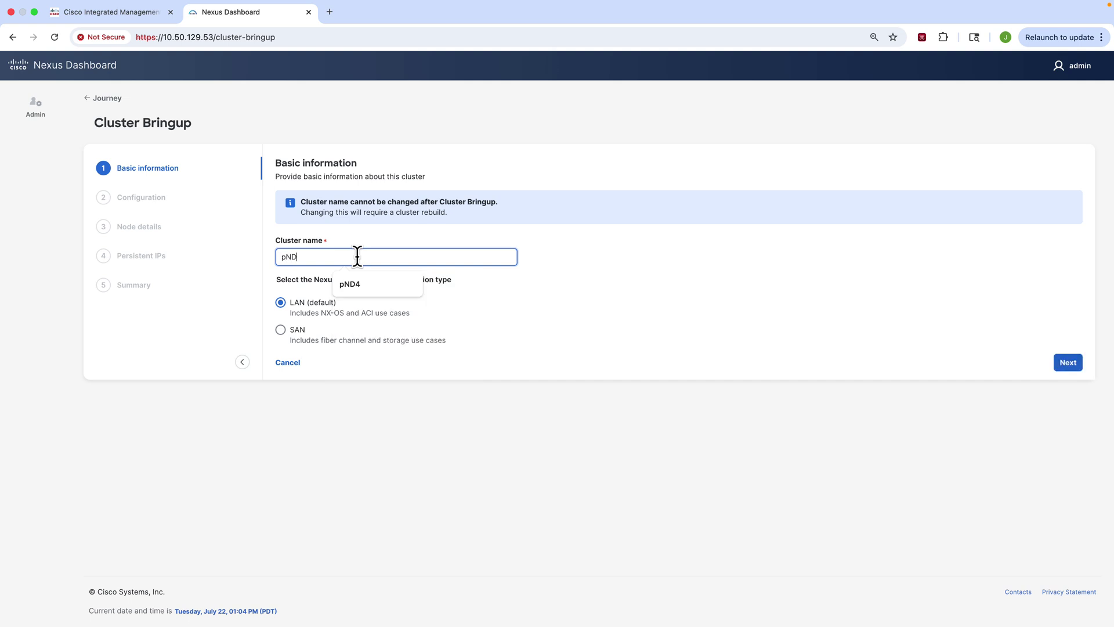
type("4")
key("Tab")
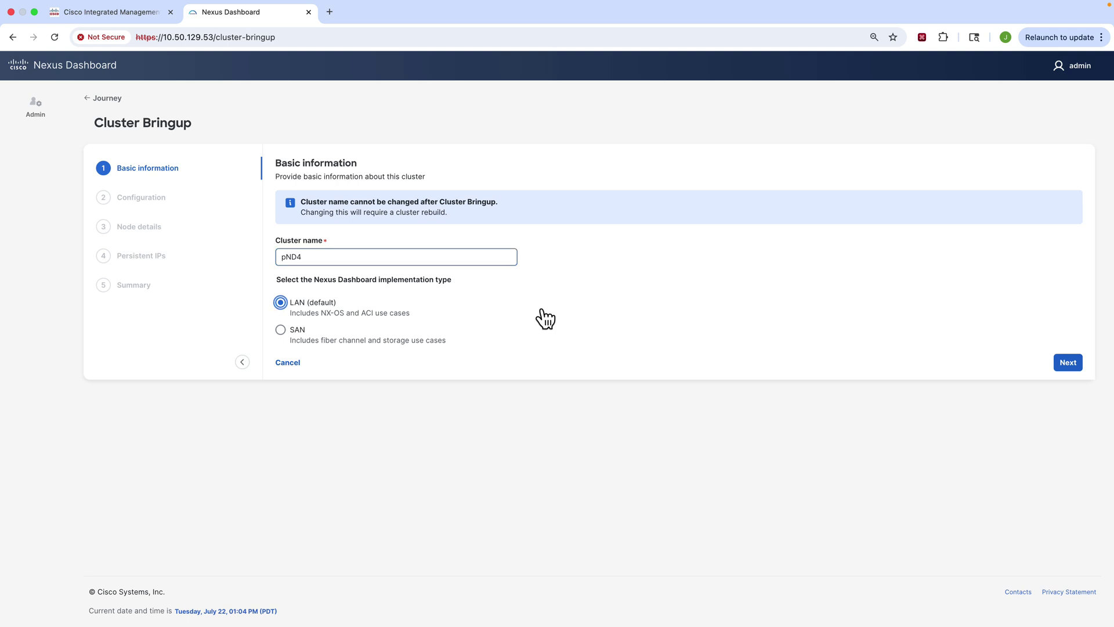
Step: Add DNS provider 173.38.200.100 and DNS search domain cisco.com
left_click(1065, 364)
left_click(329, 263)
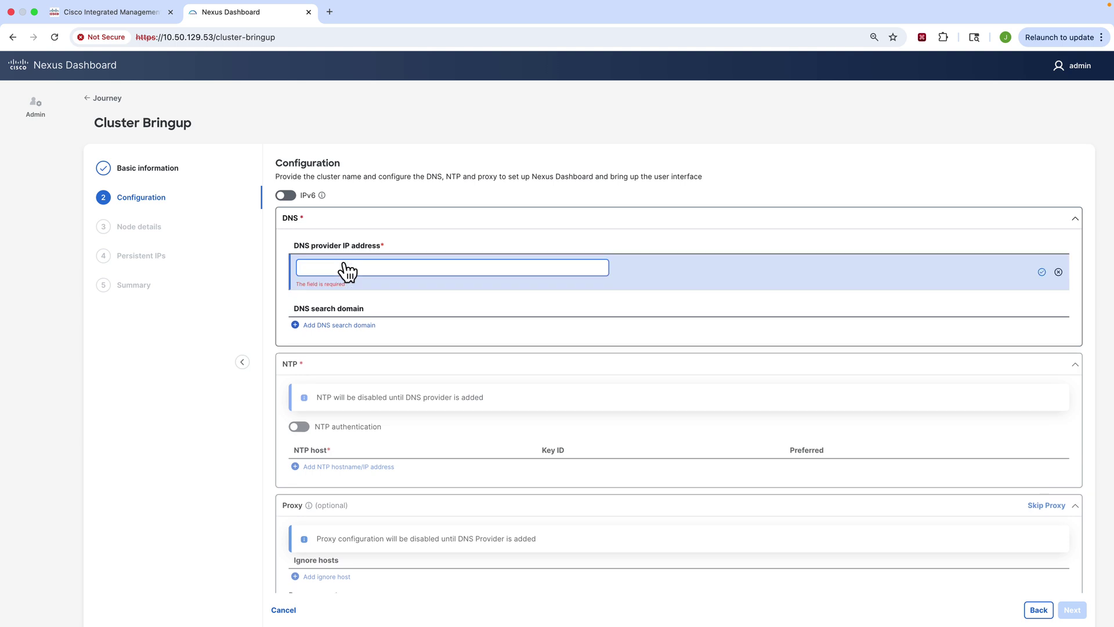
type("173.39")
type(".200.100")
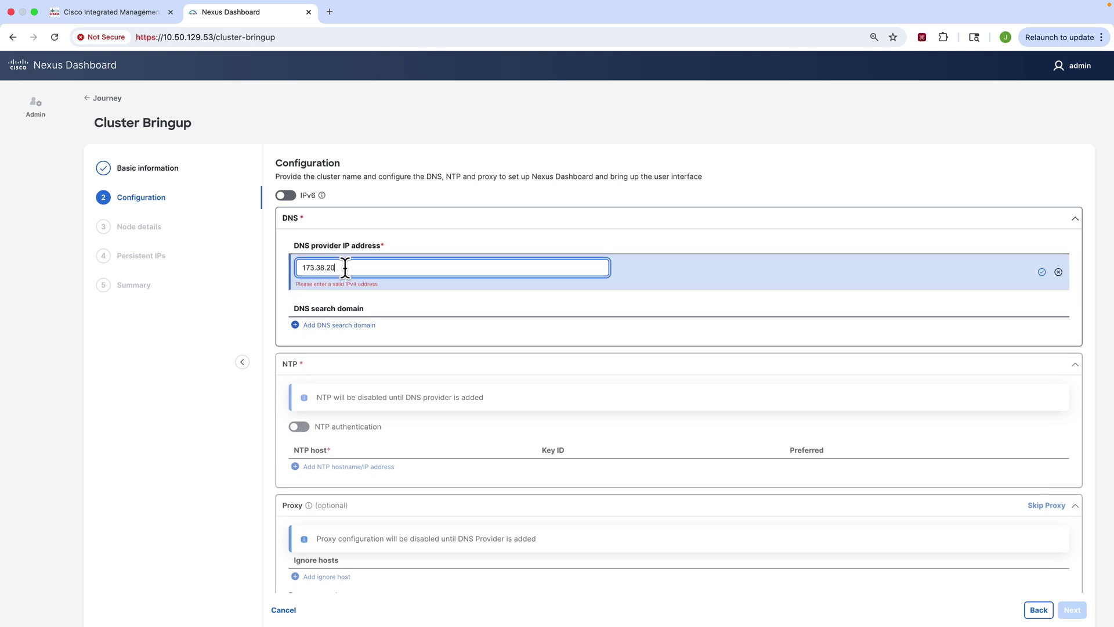
left_click(1042, 268)
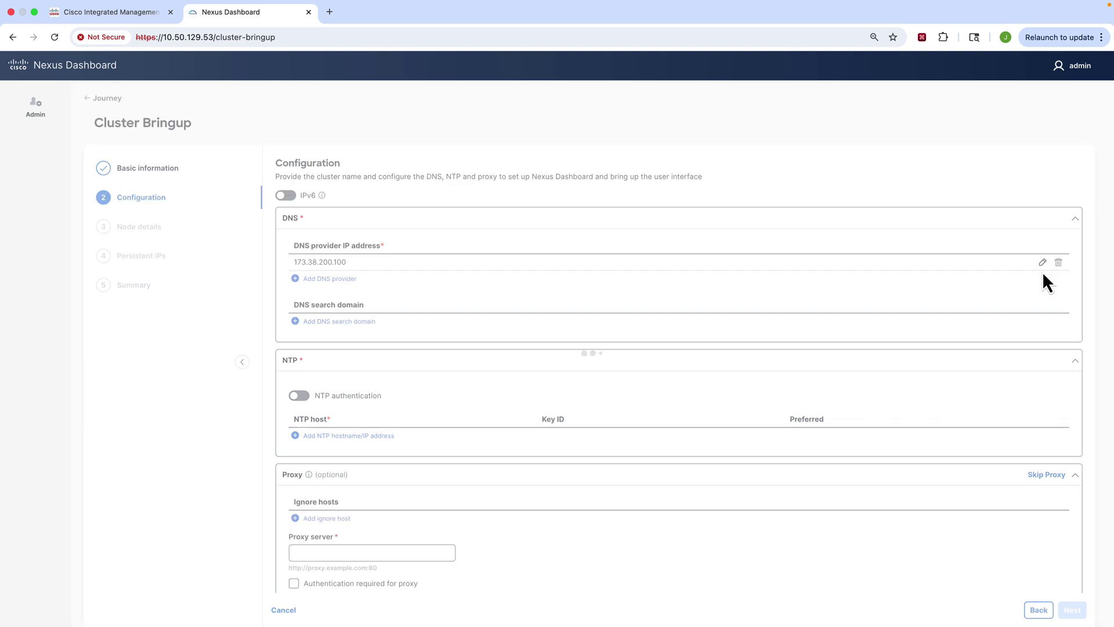
left_click(335, 321)
type("cisco.com")
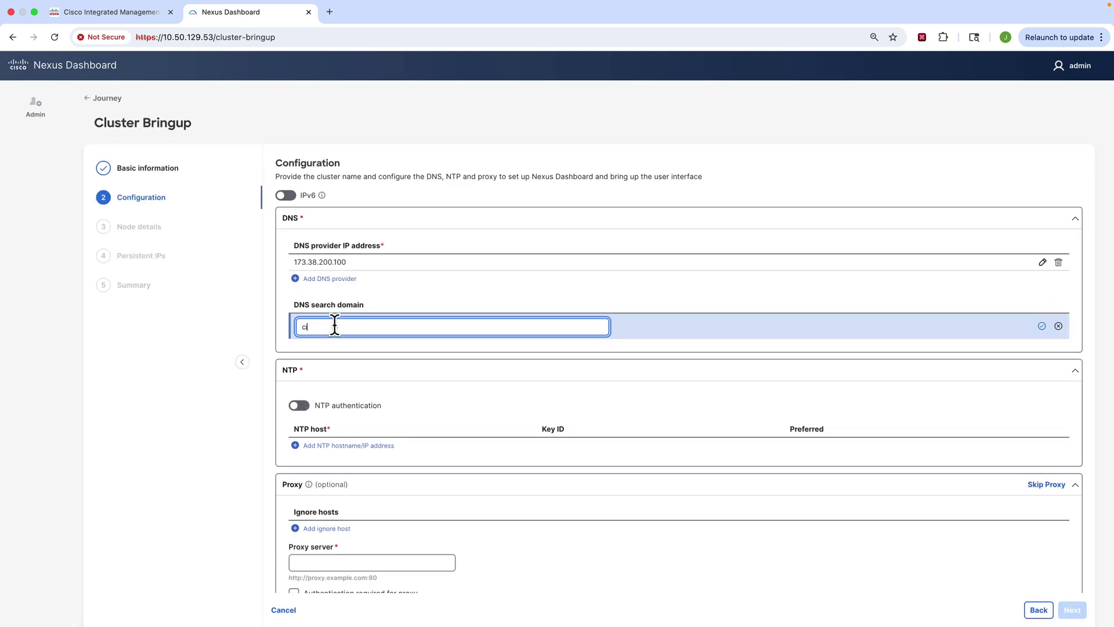
left_click(1042, 326)
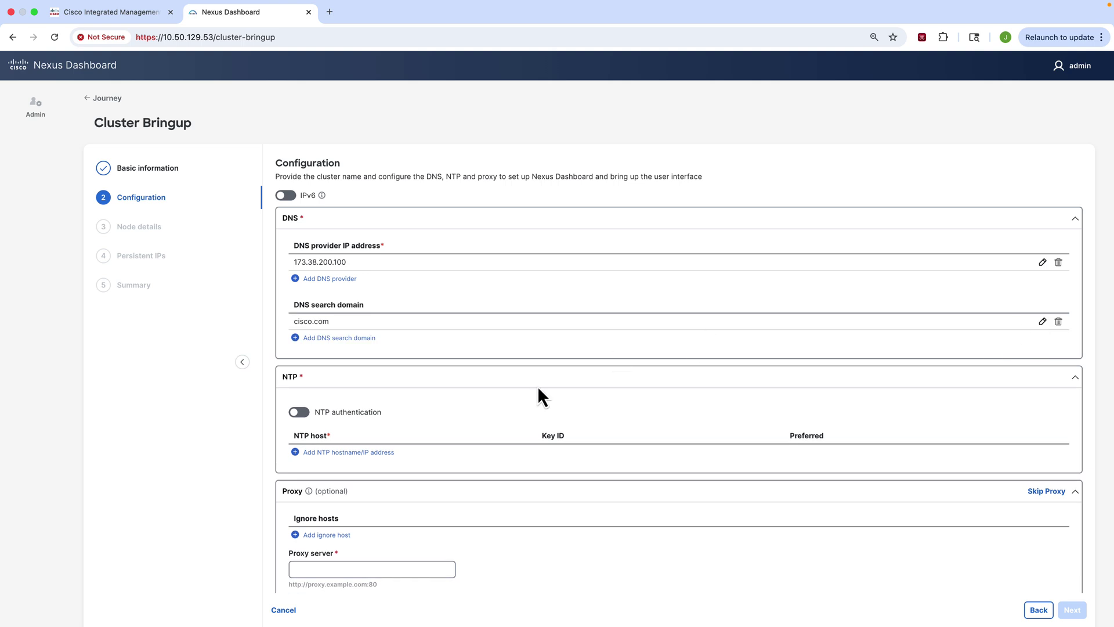
Step: Add NTP server ntp.esl.cisco.com marked as Preferred
left_click(328, 453)
type("n")
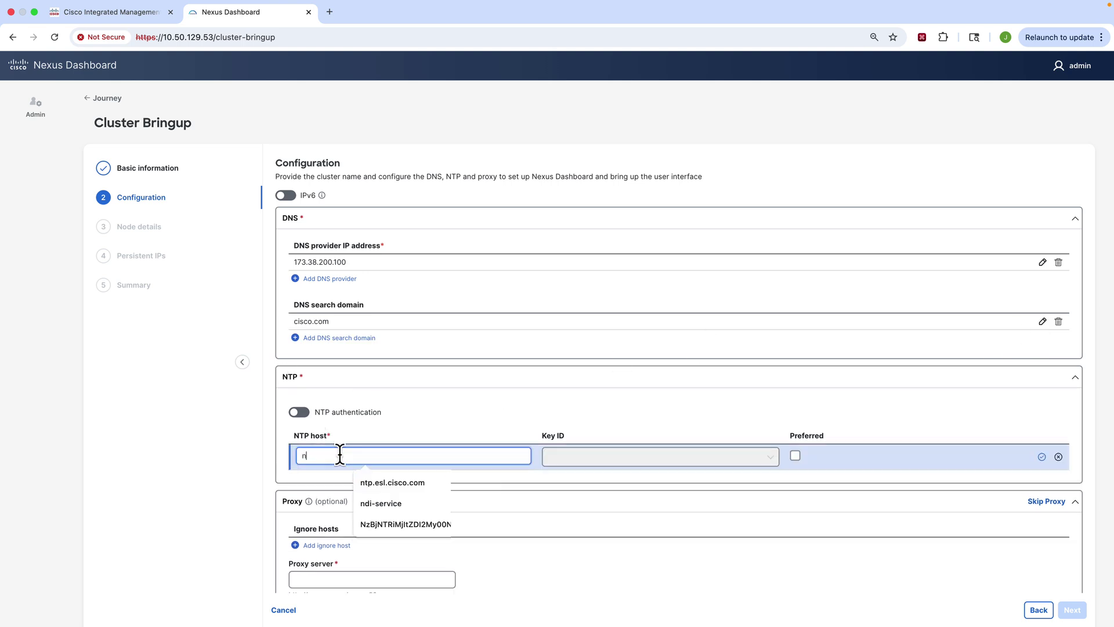
type("tp.esl.cisco.com")
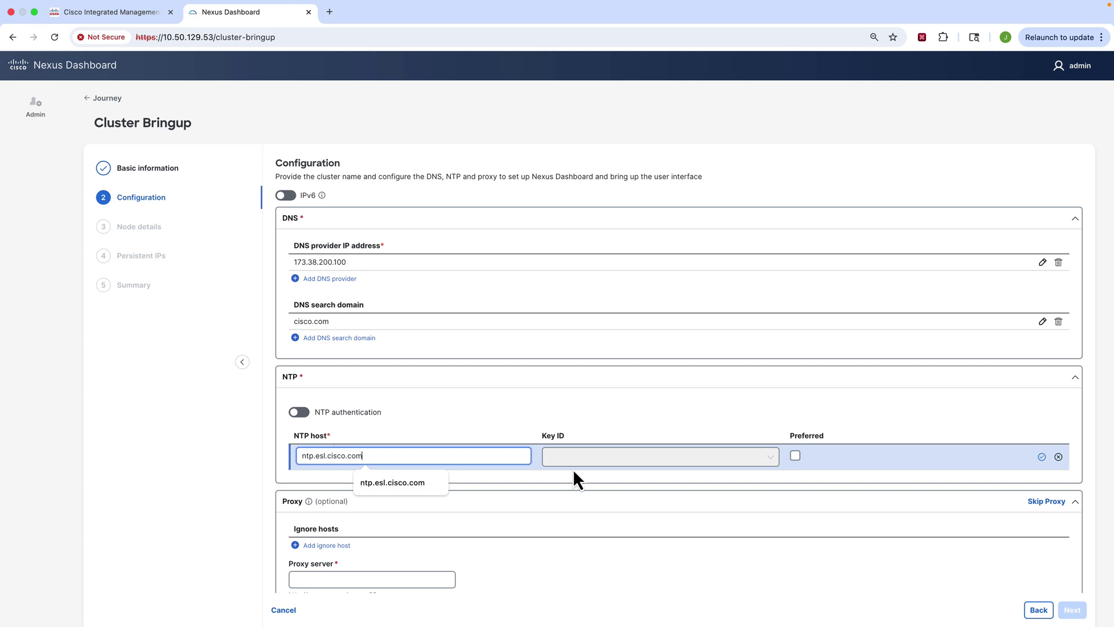
left_click(795, 456)
left_click(1042, 457)
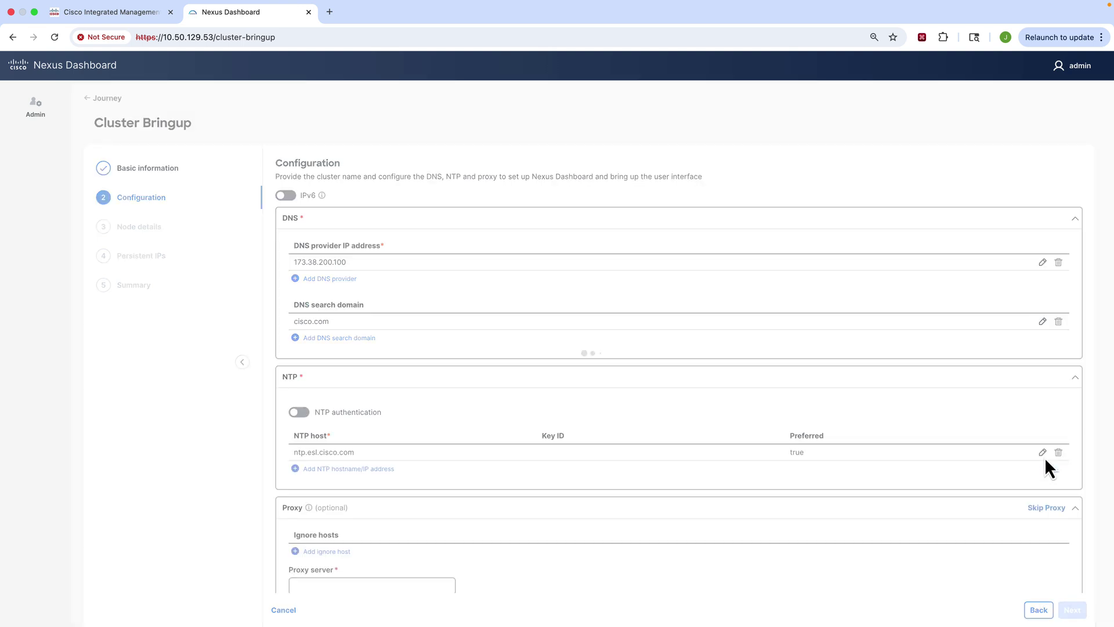
Step: Skip the proxy configuration, confirm the warning, and advance to Node details
scroll(821, 414, "down", 3)
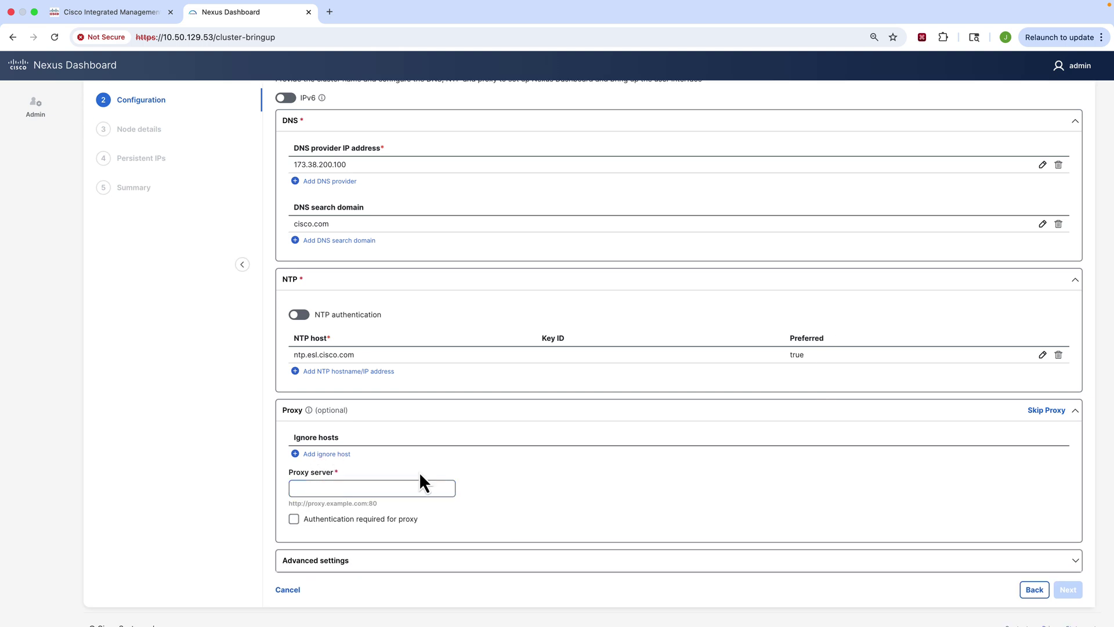
left_click(1048, 411)
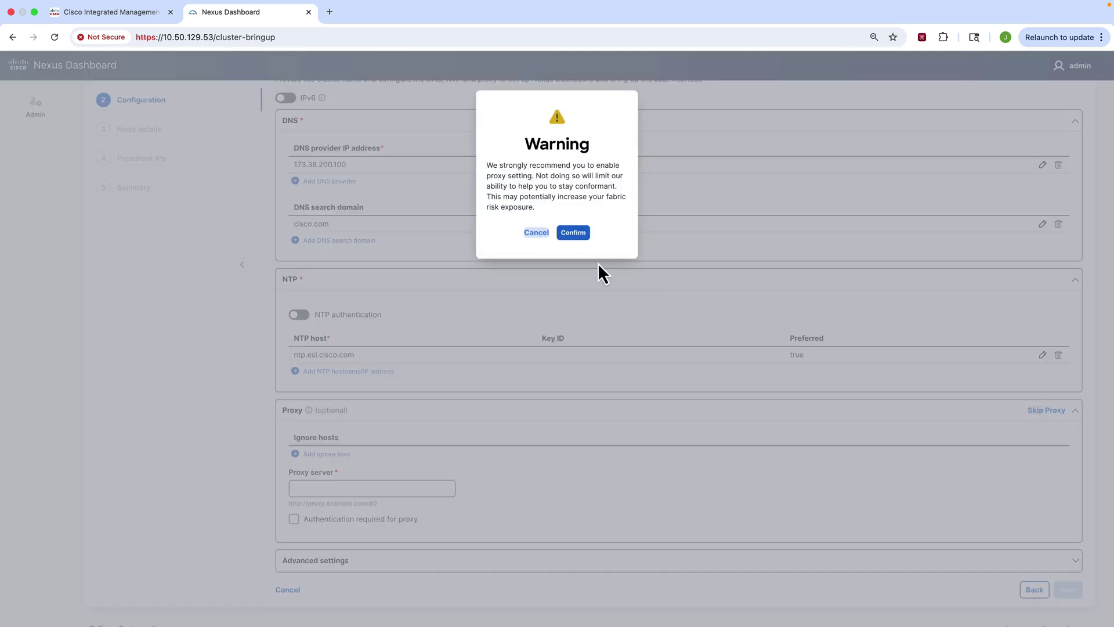
left_click(574, 233)
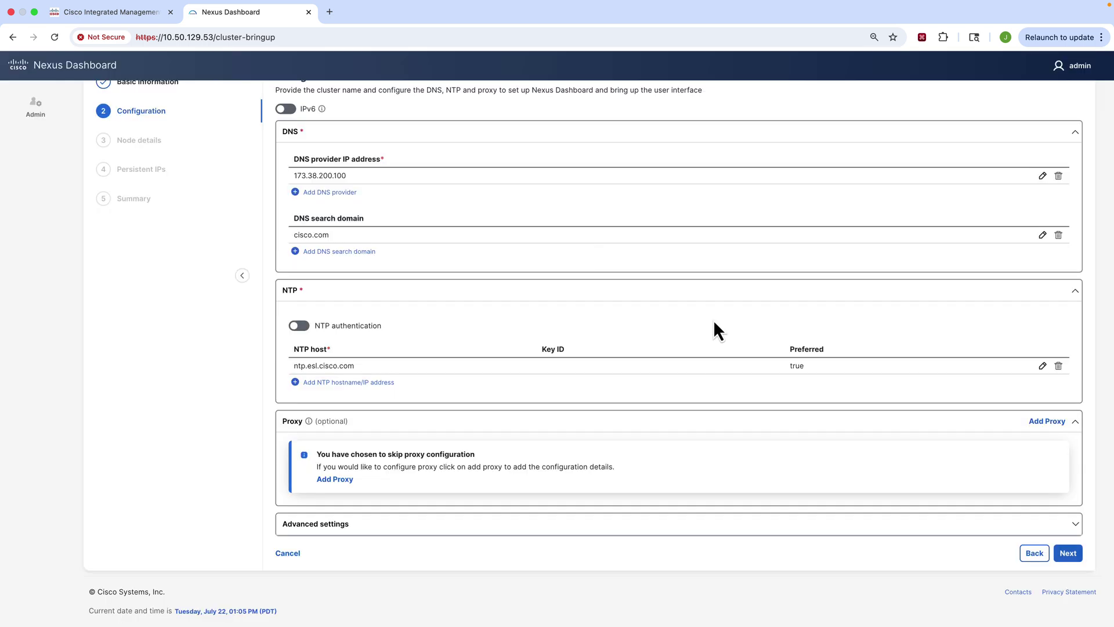
left_click(1068, 553)
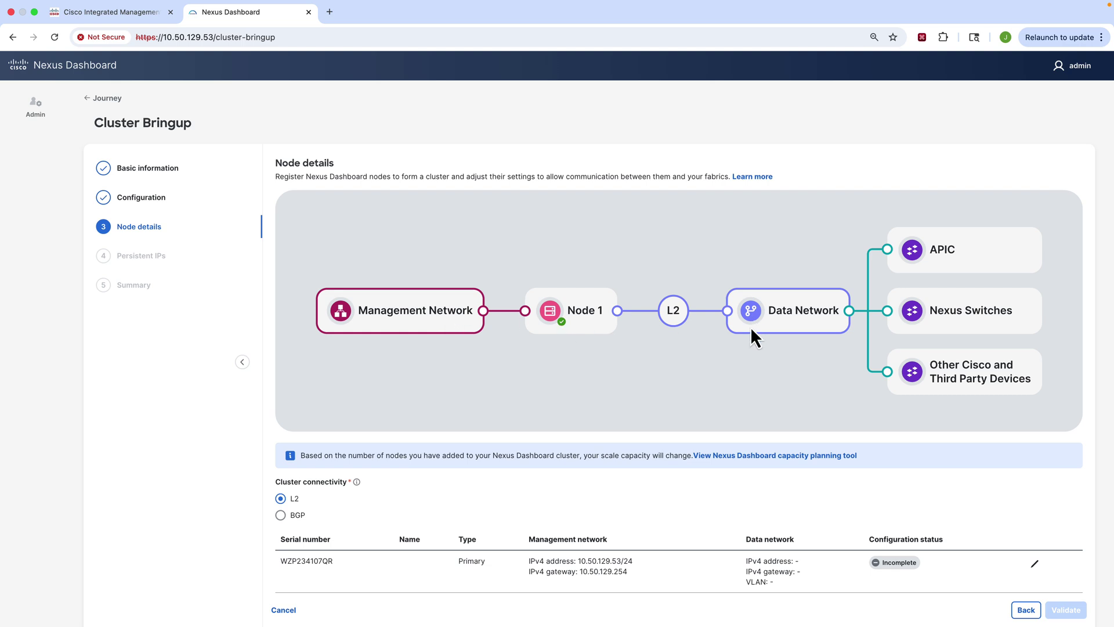
Step: Edit the primary node, naming it node-1 with type Primary
scroll(736, 360, "down", 3)
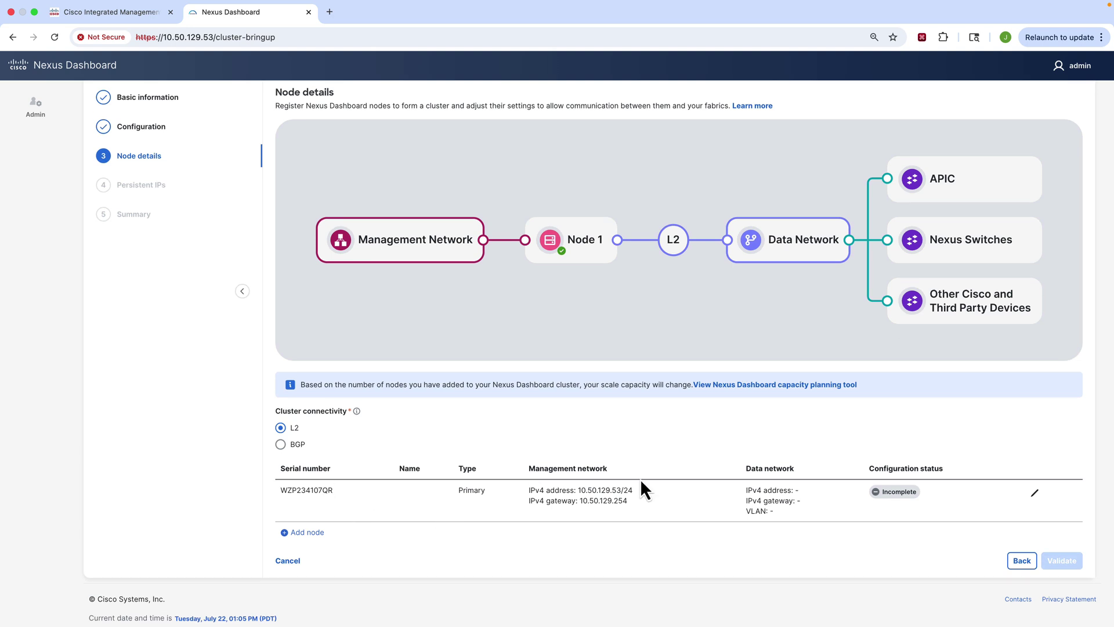
mouse_move(895, 499)
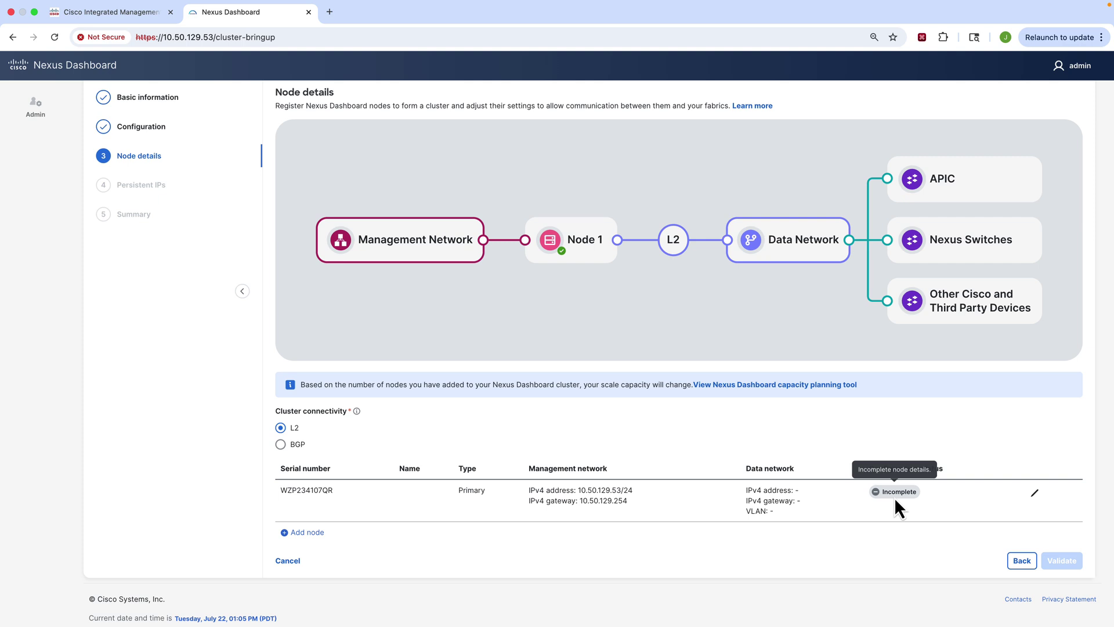
left_click(1035, 494)
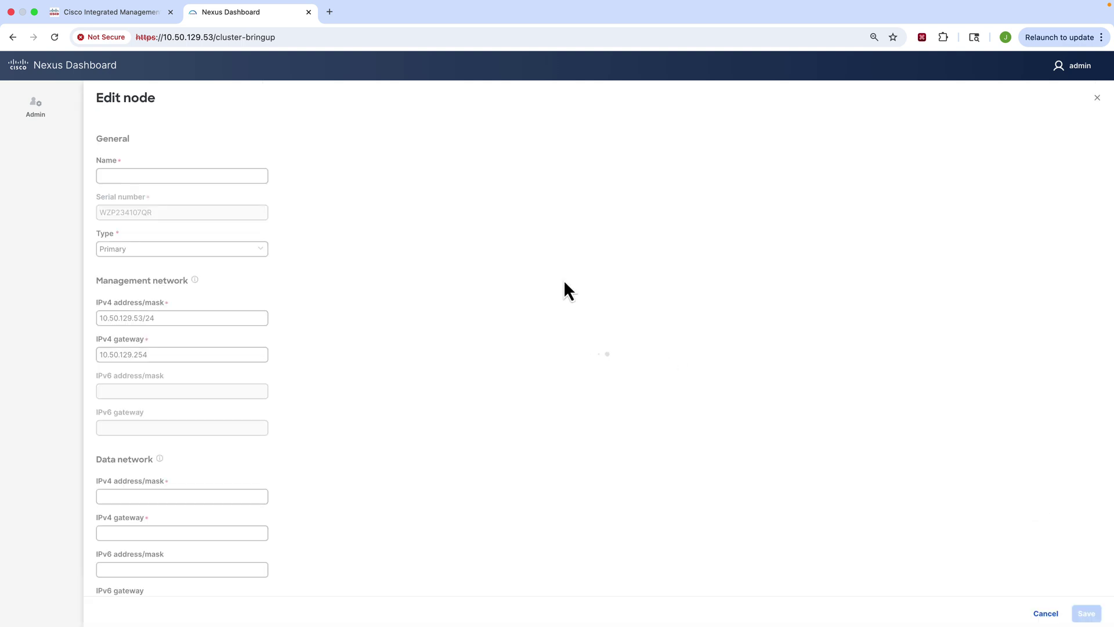
left_click(182, 175)
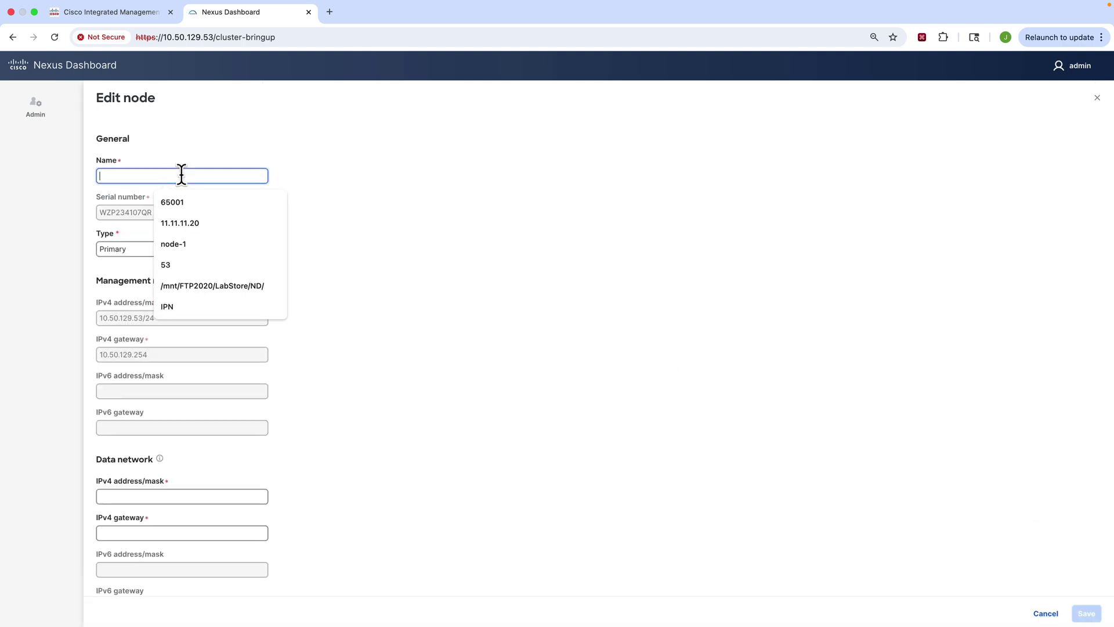
left_click(180, 244)
left_click(138, 254)
left_click(156, 270)
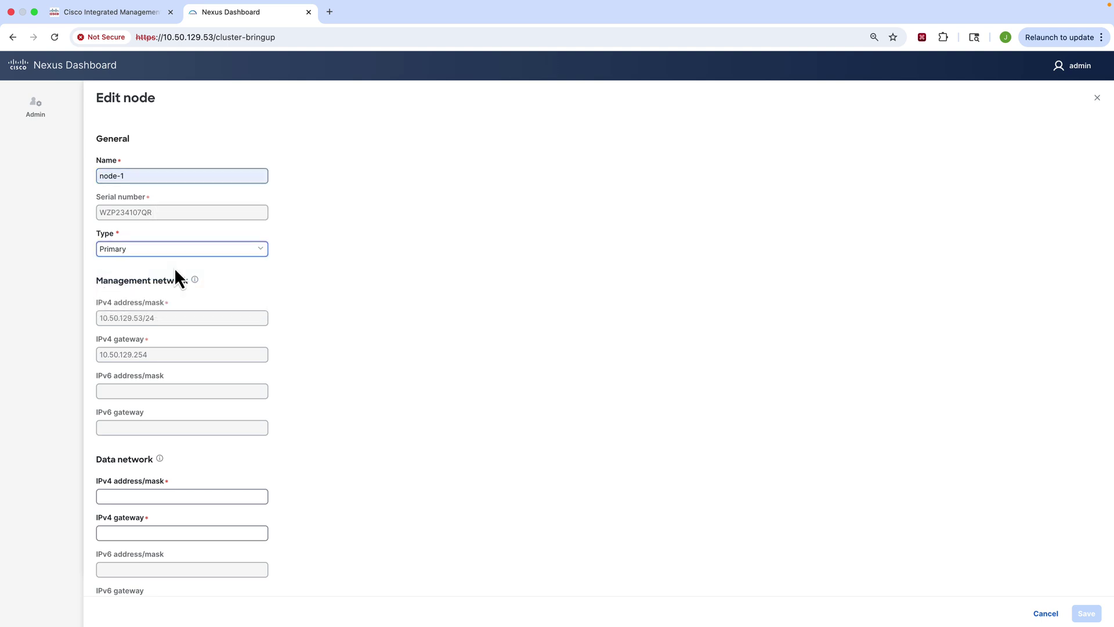
Step: Set node-1's data network to 192.168.111.10/24 with gateway 192.168.111.1 and save
scroll(211, 293, "down", 1)
mouse_move(195, 256)
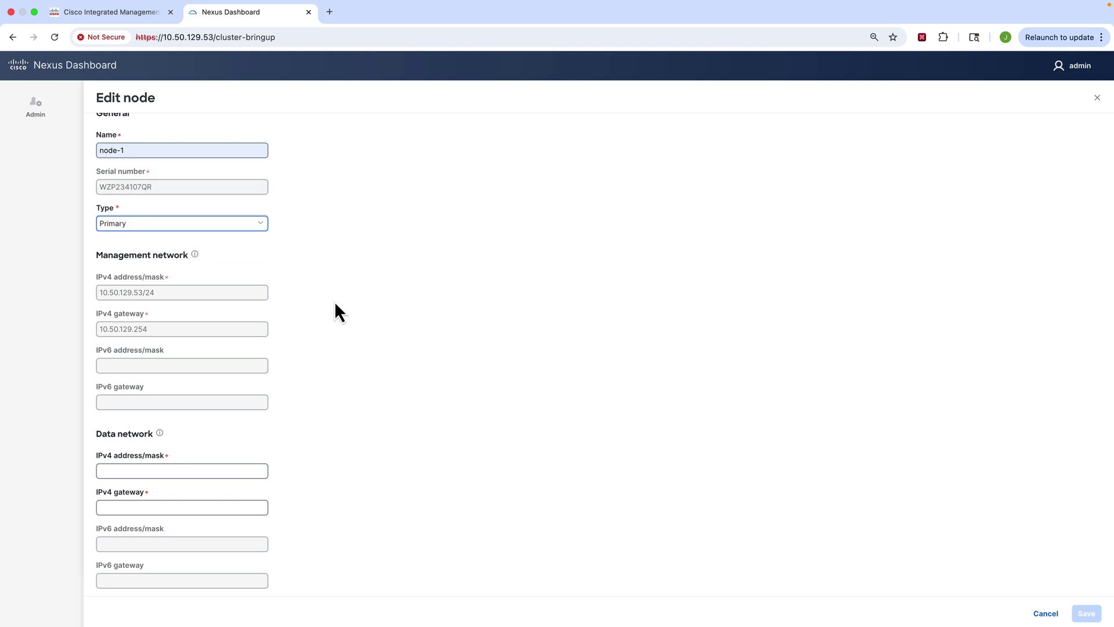
scroll(302, 331, "down", 2)
left_click(184, 414)
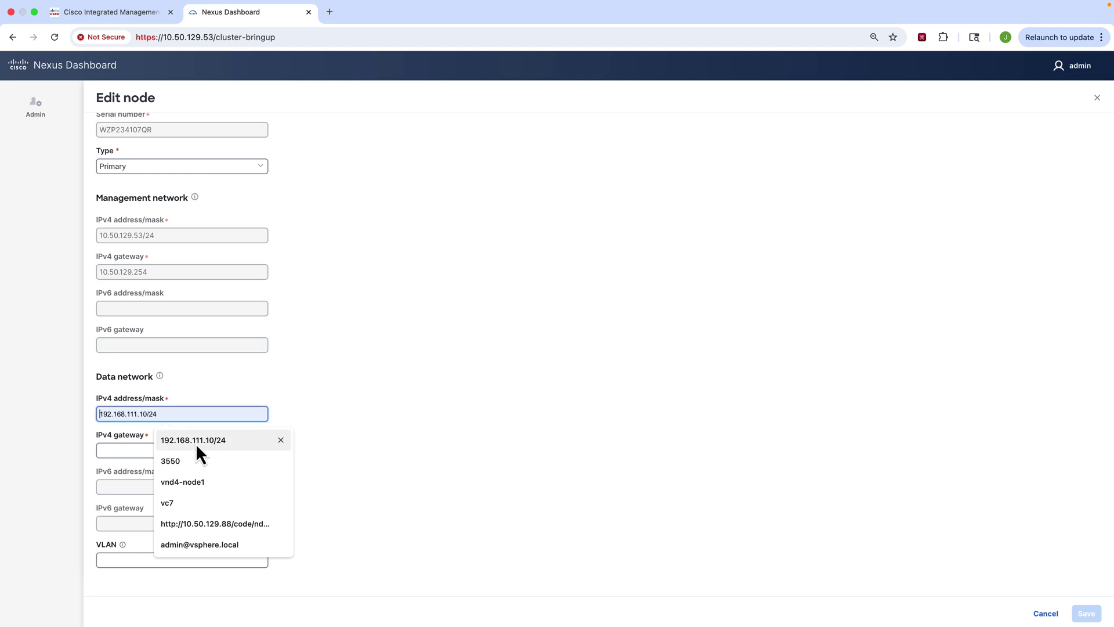
left_click(196, 442)
left_click(172, 451)
left_click(194, 498)
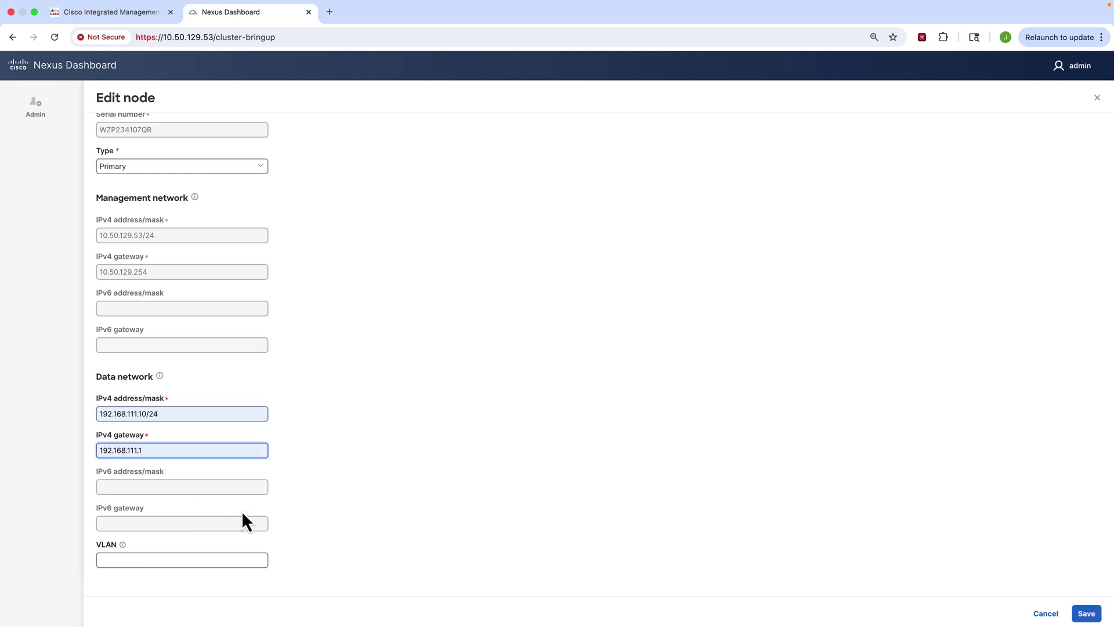
mouse_move(122, 548)
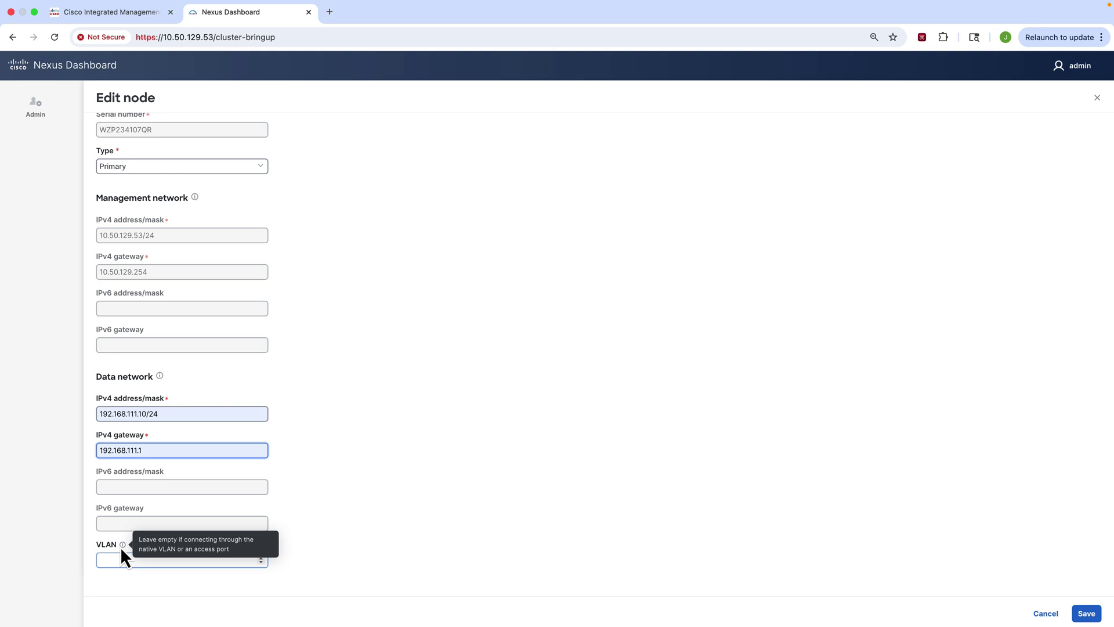
left_click(1086, 613)
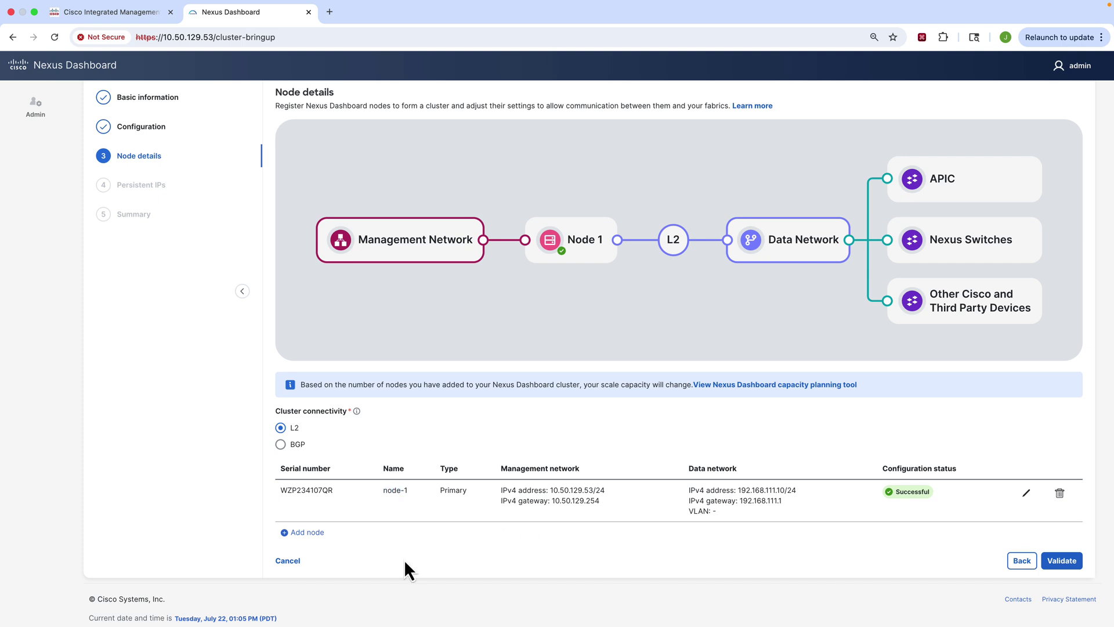
Step: Add a node via CIMC 10.50.129.51 with user admin and its password, and validate
left_click(308, 532)
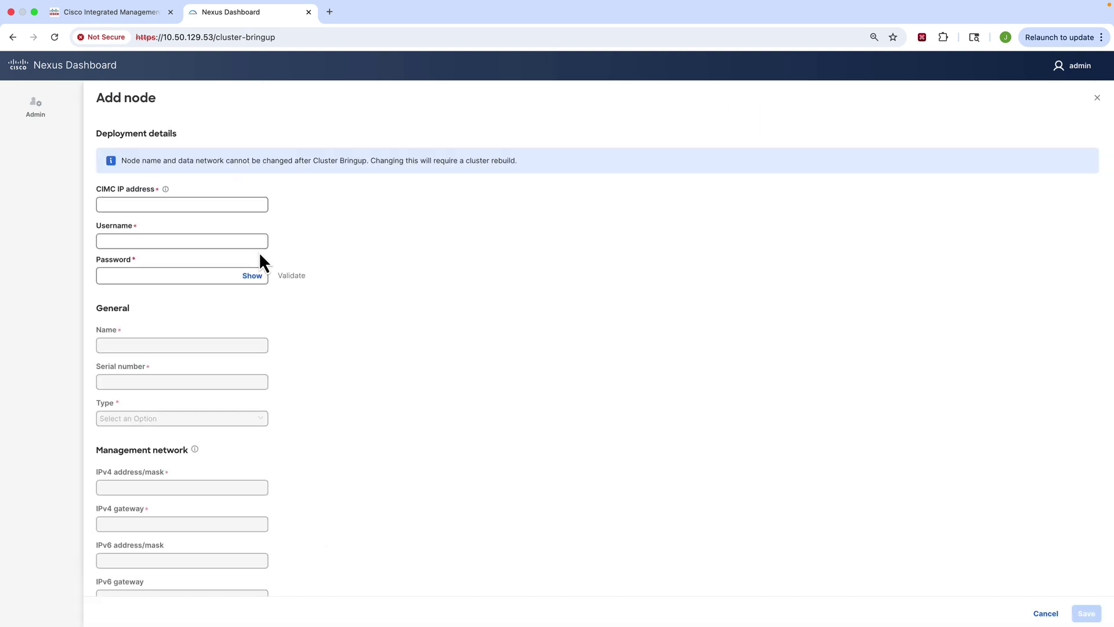
mouse_move(168, 191)
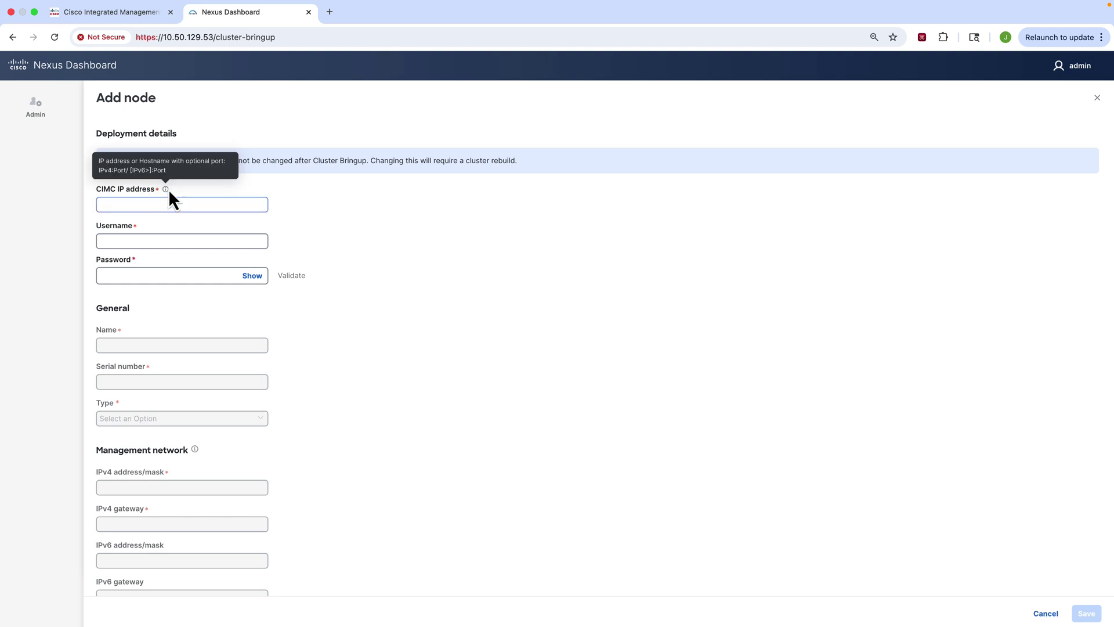
left_click(166, 202)
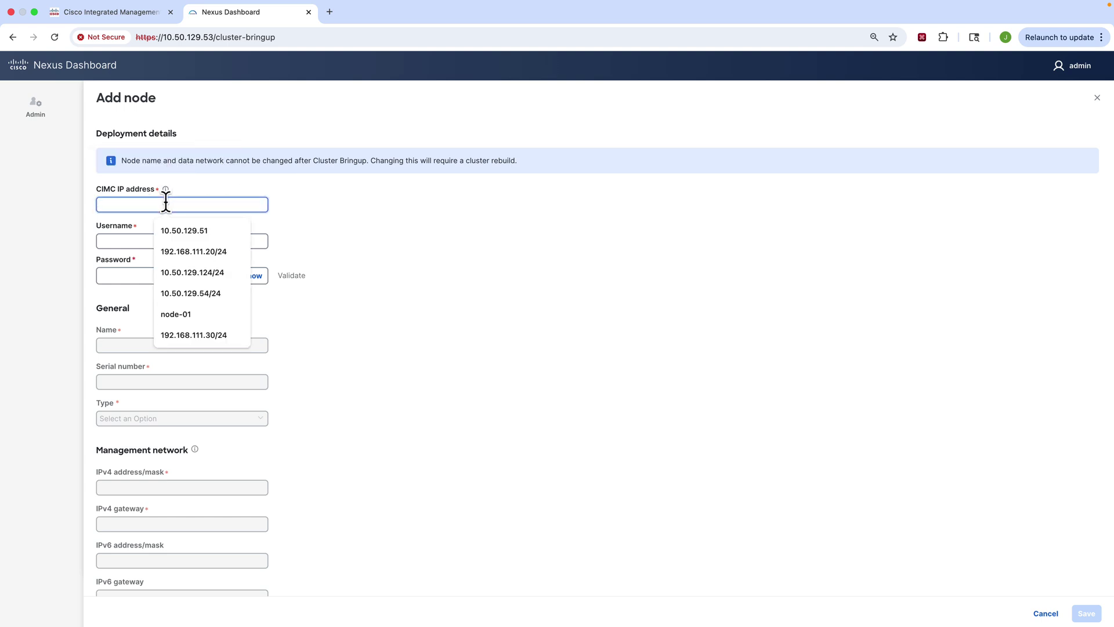
left_click(179, 231)
left_click(168, 241)
type("admin")
key("Tab")
type("••••••")
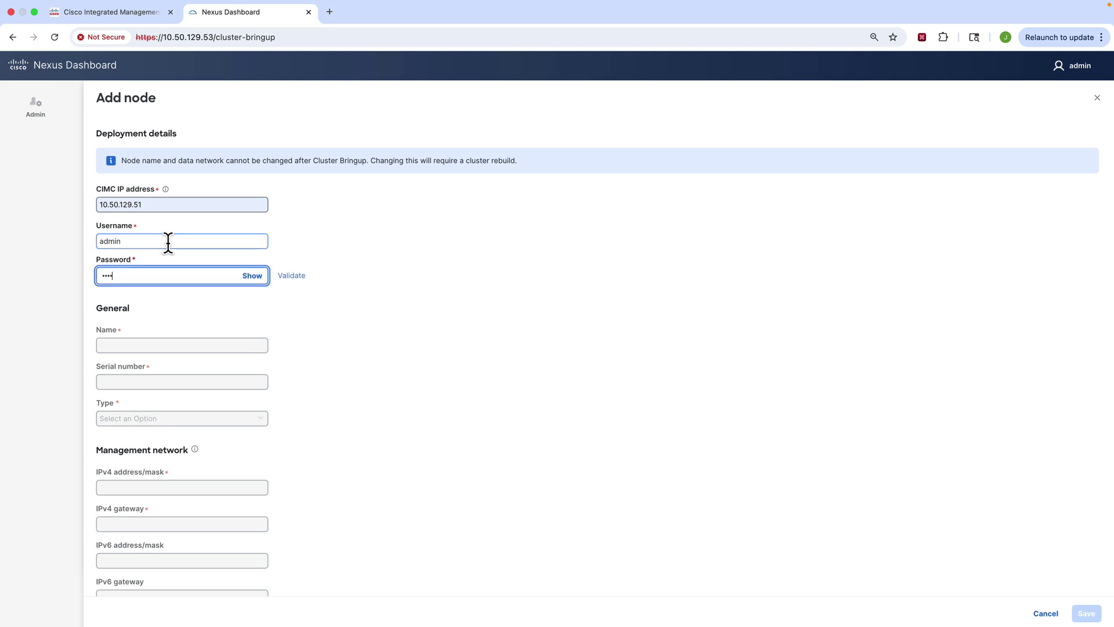
type("••")
left_click(285, 281)
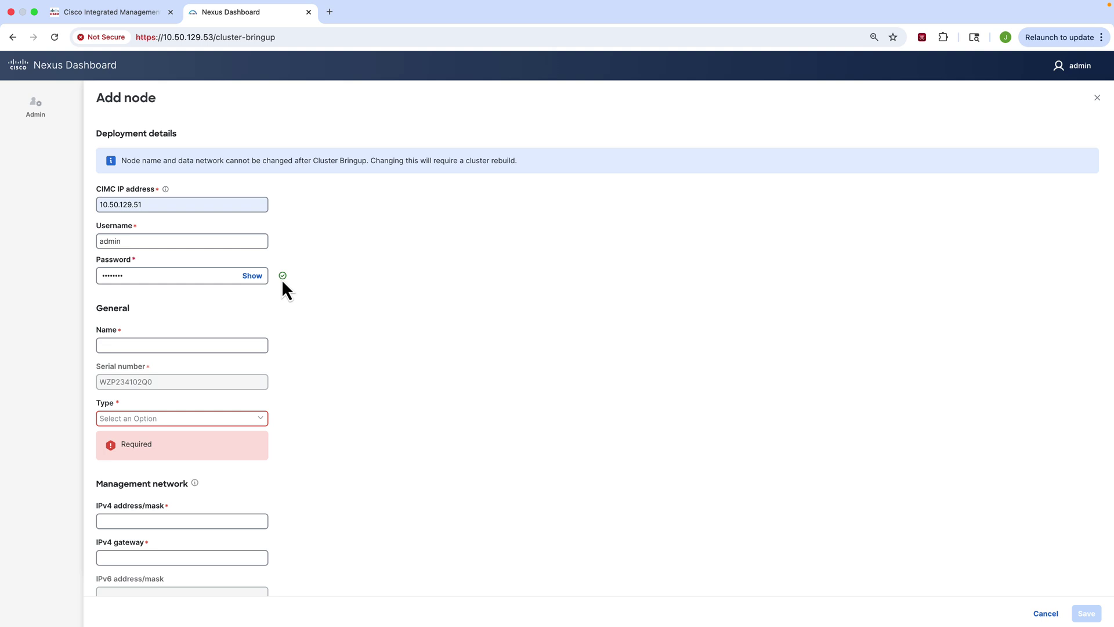
Step: Name it node-2, type Primary, with management 10.50.129.54/24 and gateway 10.50.129.254
left_click(164, 345)
left_click(171, 372)
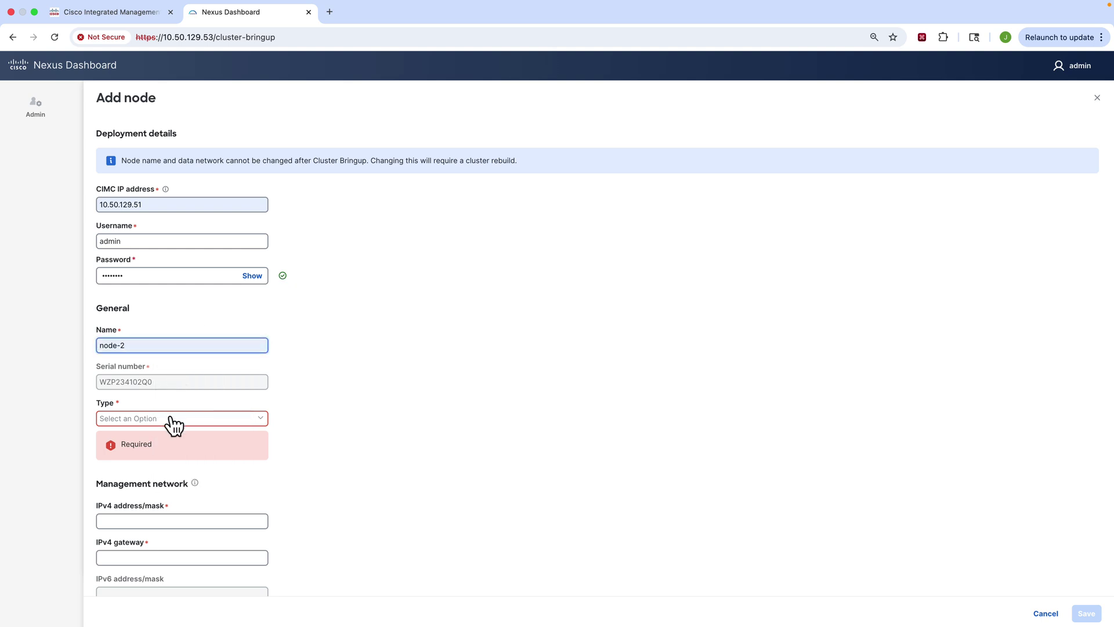
left_click(174, 418)
left_click(152, 441)
scroll(214, 423, "down", 2)
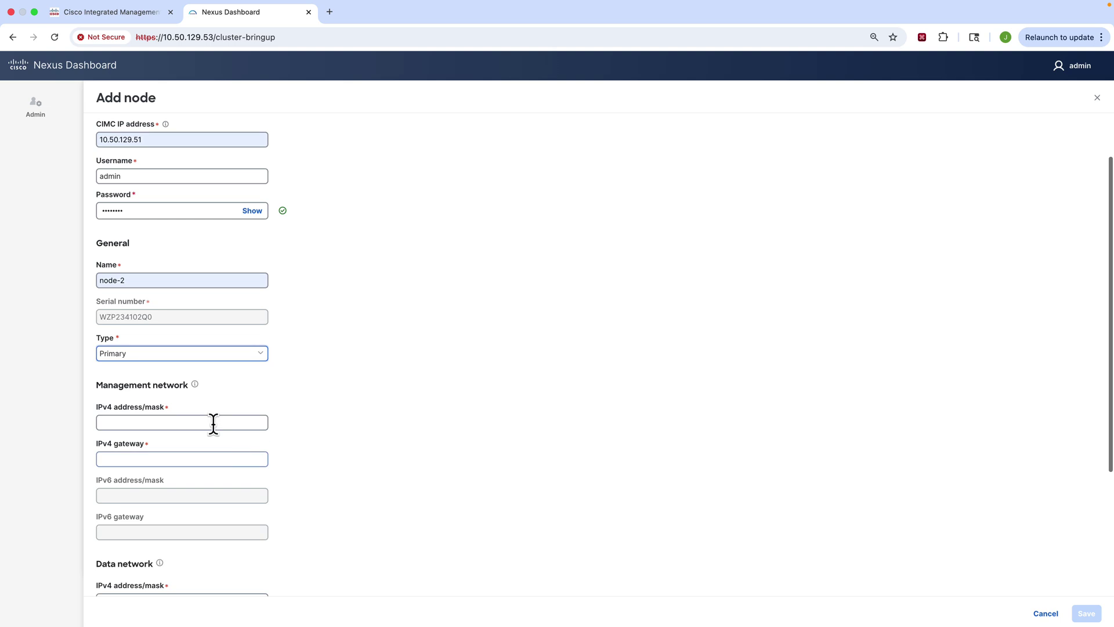
left_click(213, 422)
left_click(204, 447)
left_click(193, 458)
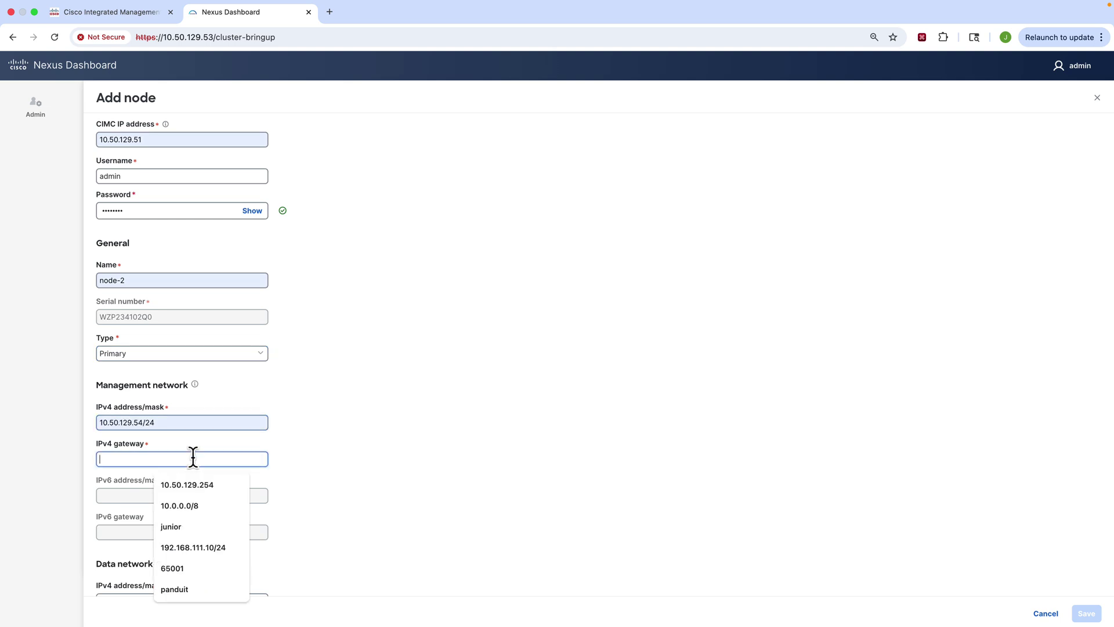
left_click(192, 484)
Step: Give node-2 data network 192.168.111.20/24 with gateway 192.168.111.1 and save
scroll(354, 462, "down", 3)
mouse_move(160, 455)
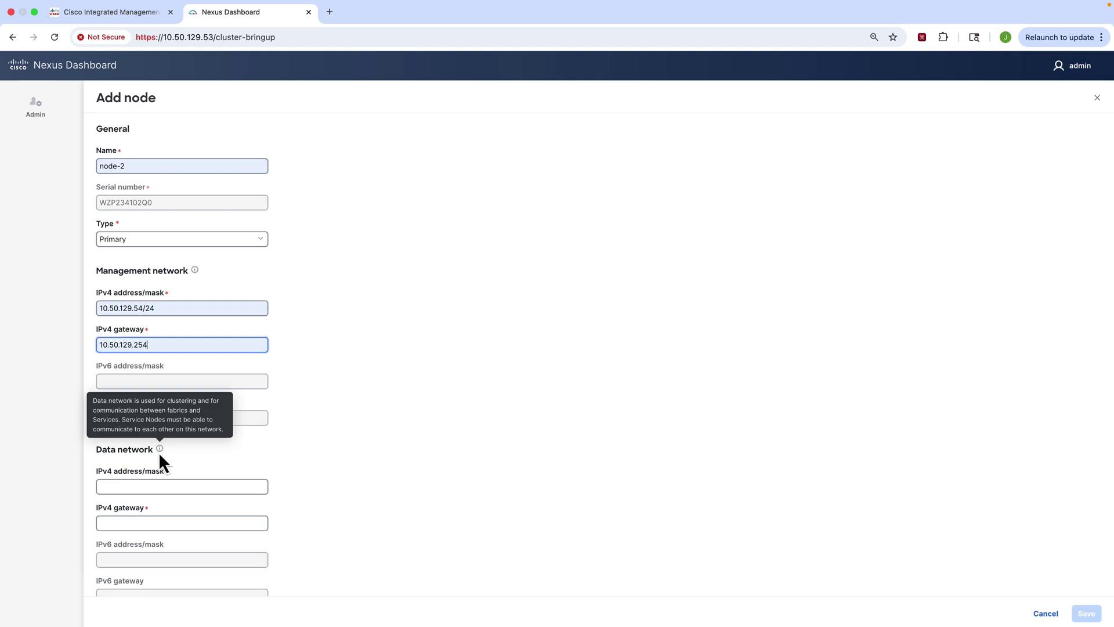
left_click(170, 488)
left_click(182, 513)
left_click(171, 523)
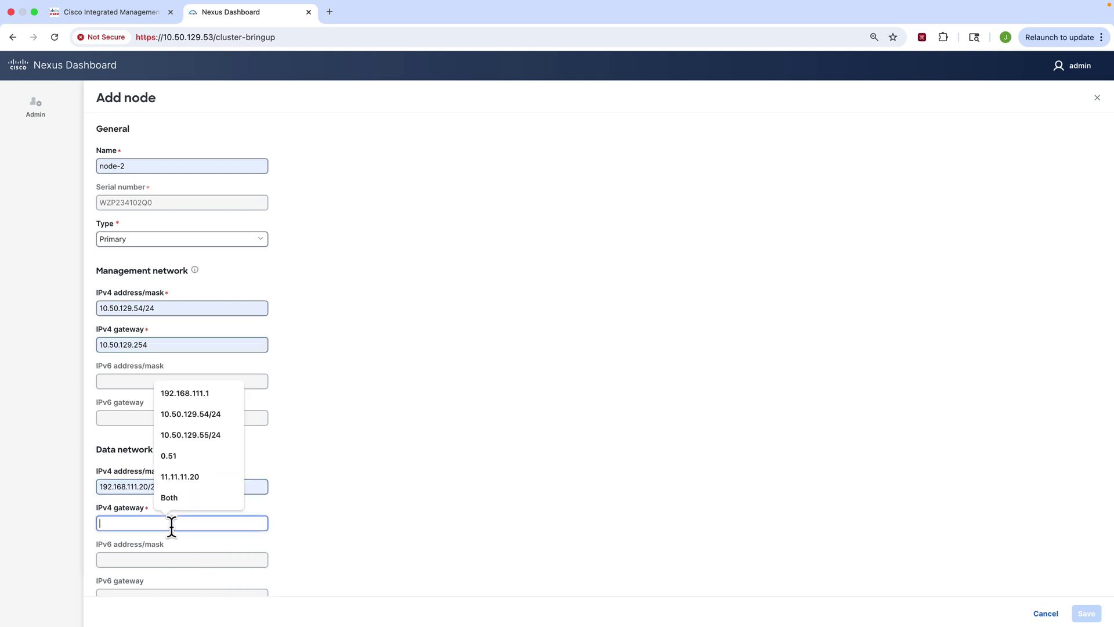
left_click(195, 394)
scroll(353, 447, "down", 3)
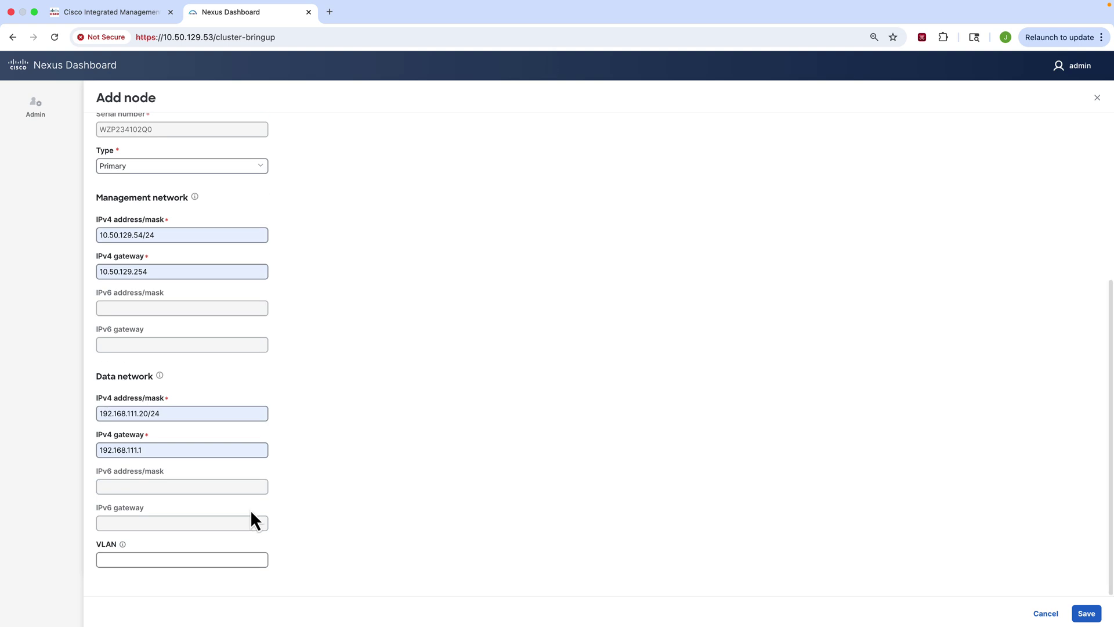
left_click(1085, 613)
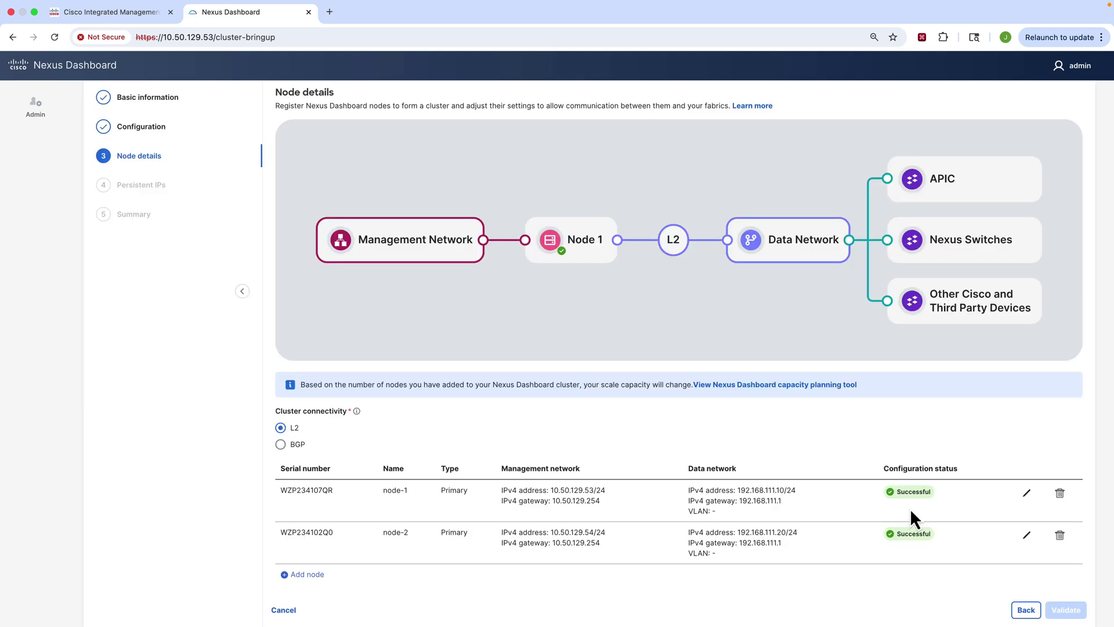
Step: Add a node via CIMC 10.50.129.52 with user admin and its password, and validate
left_click(306, 575)
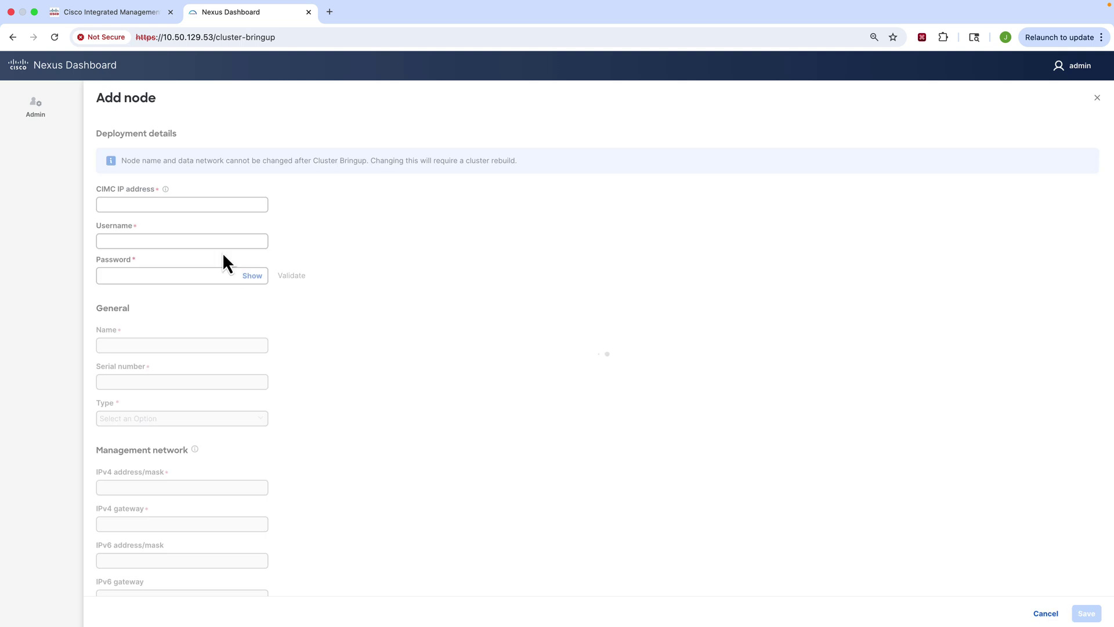
left_click(178, 202)
left_click(186, 231)
left_click(180, 241)
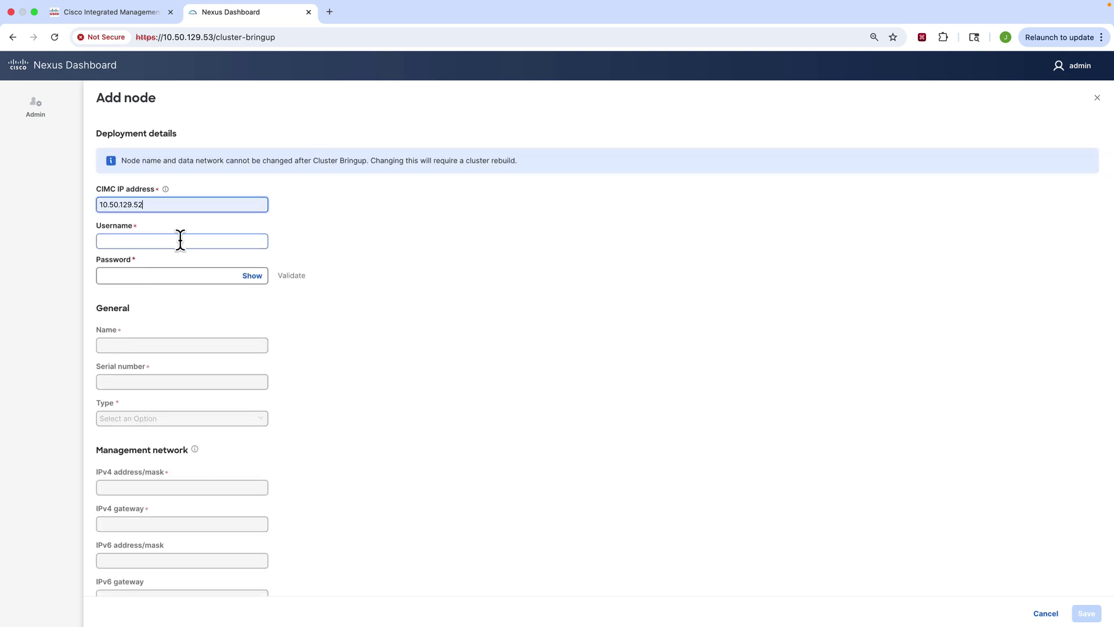
type("admin")
key("Tab")
type("••••••••")
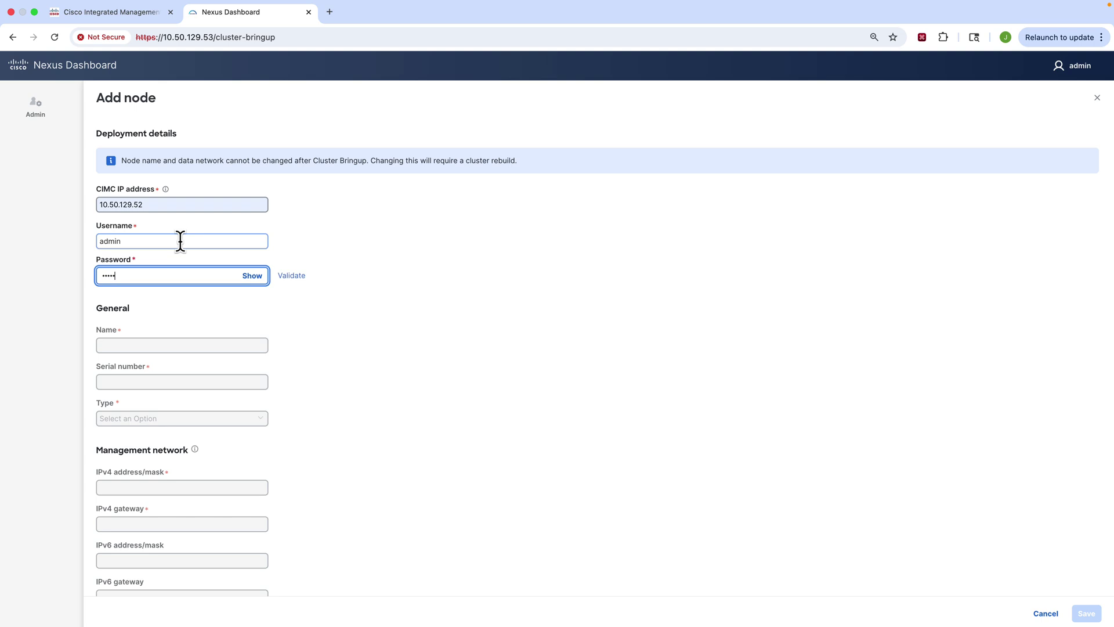
left_click(291, 276)
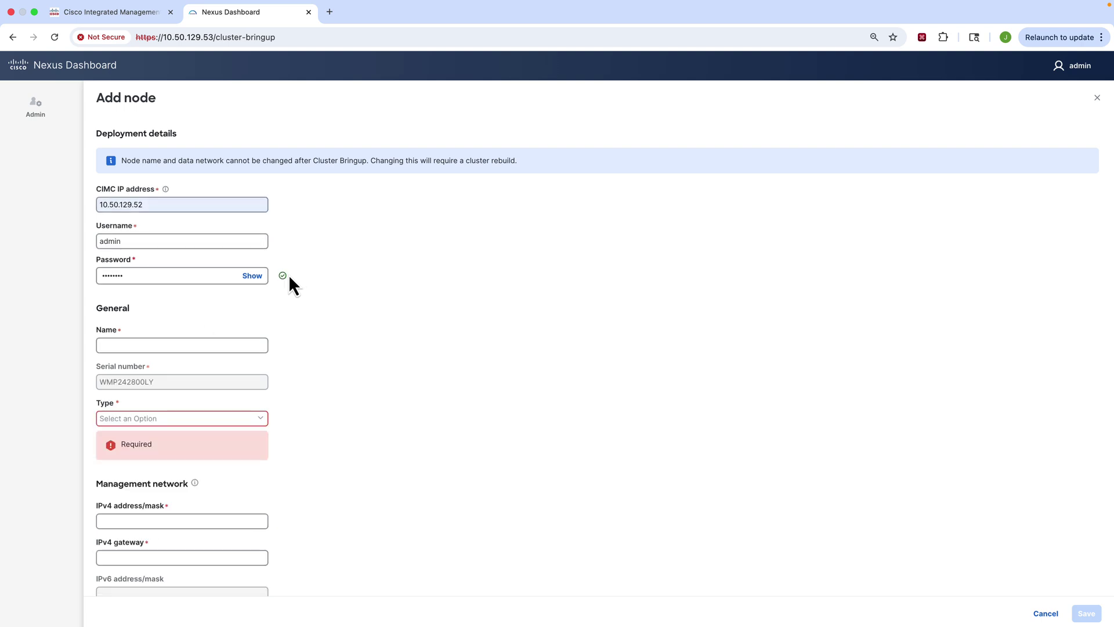
Step: Name it node-3, type Primary, with management 10.50.129.55/24 and gateway 10.50.129.254
left_click(182, 346)
left_click(173, 375)
left_click(174, 419)
left_click(161, 442)
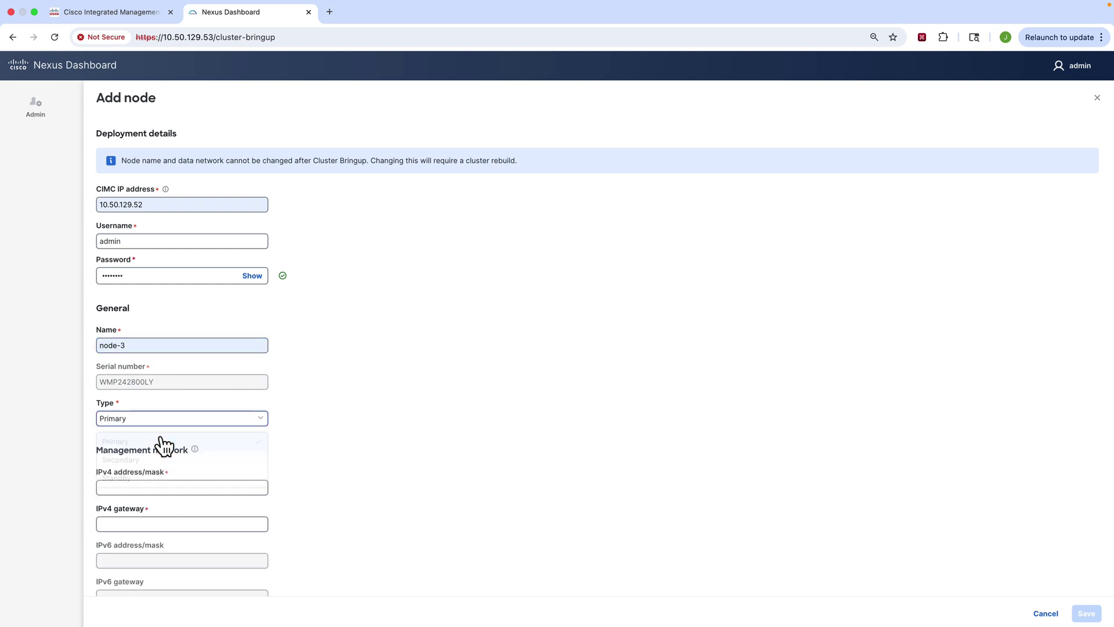
scroll(343, 429, "down", 3)
left_click(212, 384)
left_click(198, 411)
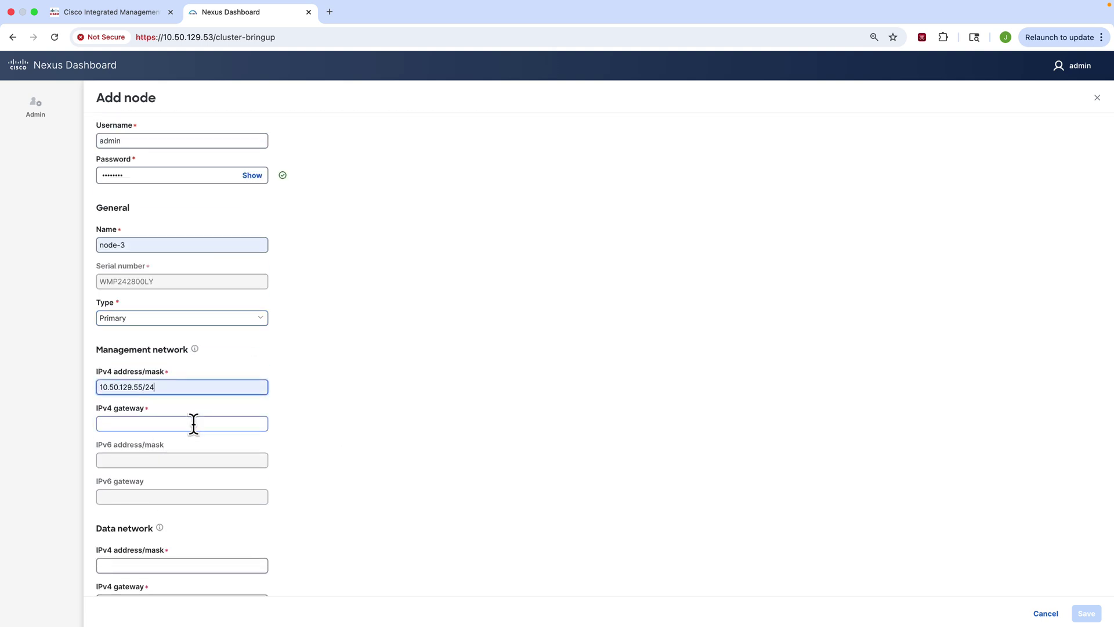
left_click(194, 425)
left_click(196, 447)
Step: Give node-3 data network 192.168.111.30/24 with gateway 192.168.111.1
scroll(294, 471, "down", 5)
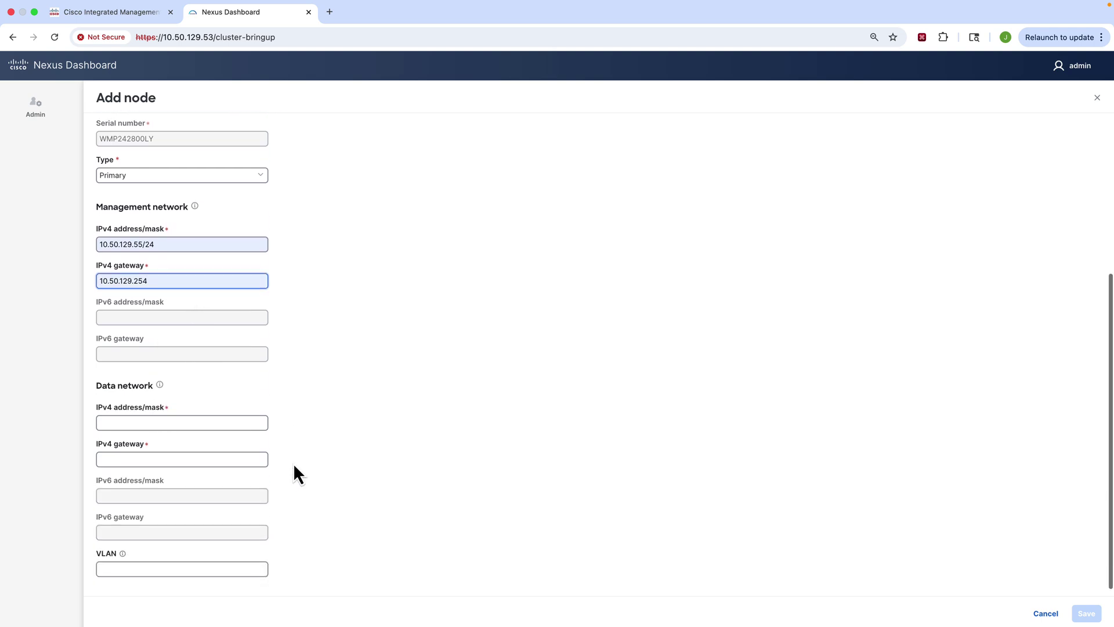
left_click(219, 414)
left_click(206, 441)
left_click(199, 451)
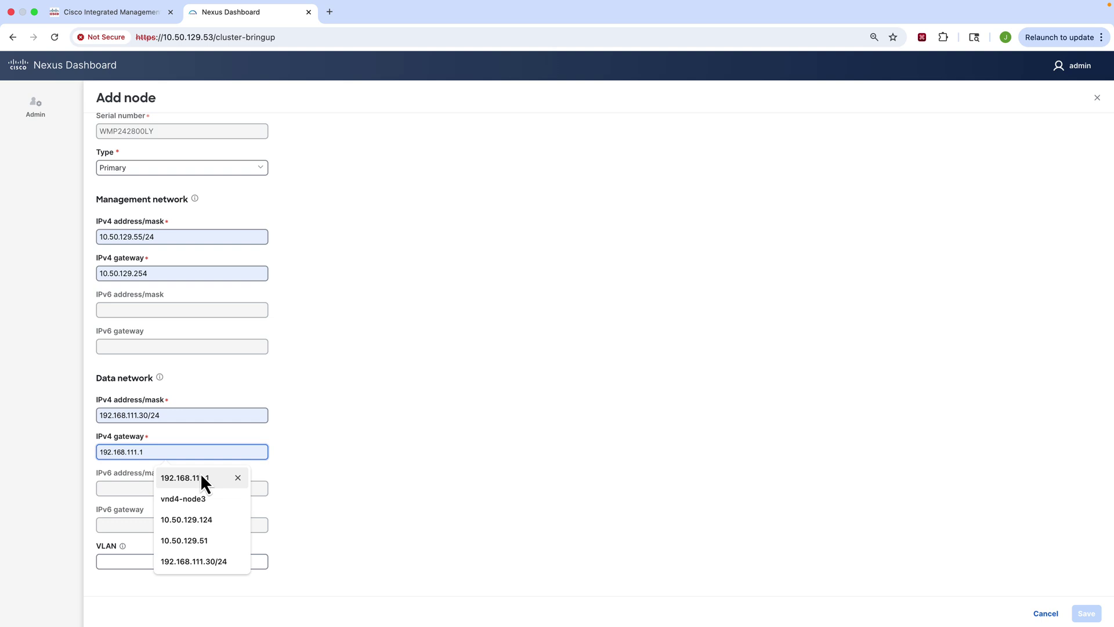
left_click(200, 472)
scroll(642, 500, "down", 1)
Step: Save node-3 and validate the three nodes to reach Persistent IPs
left_click(1085, 613)
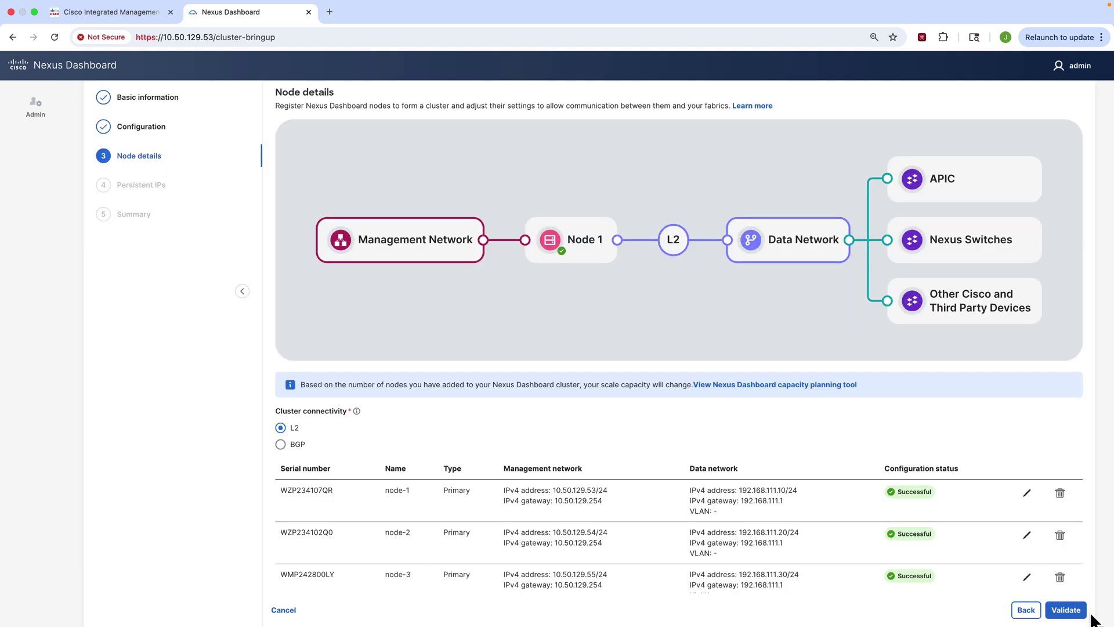
scroll(891, 537, "down", 2)
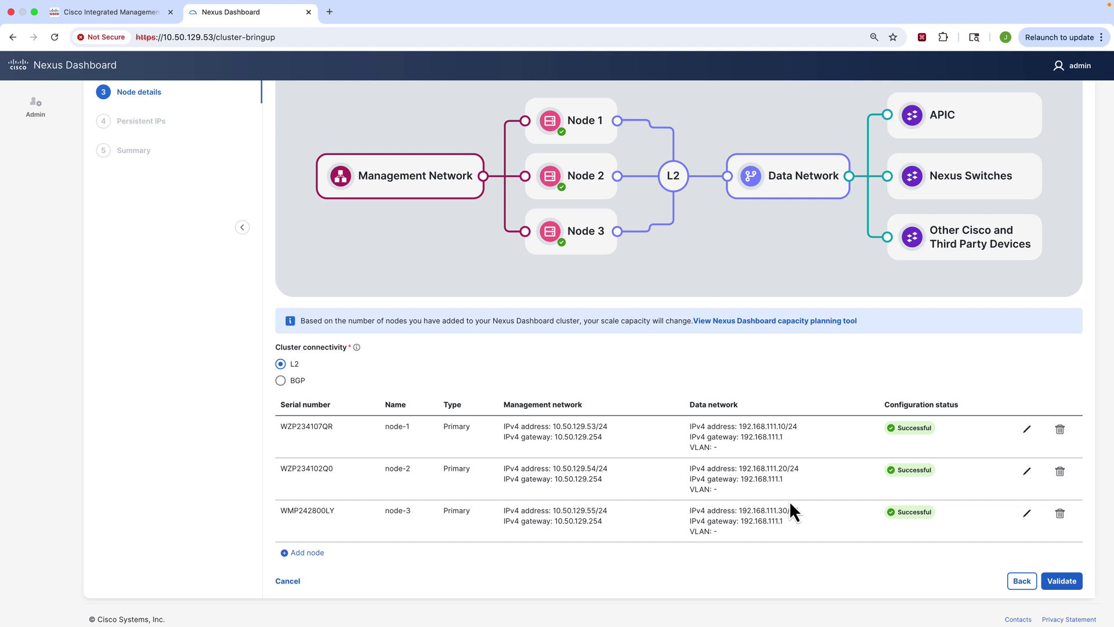
left_click(1063, 582)
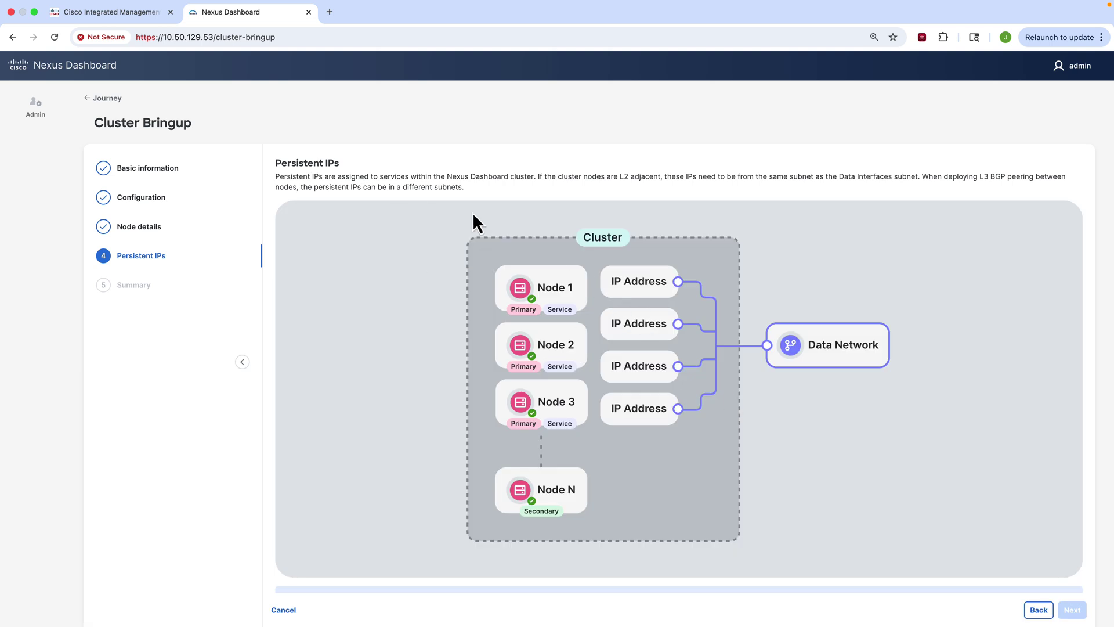
Step: Add persistent IP range 192.168.111.100-105 and continue to the Summary
scroll(403, 403, "down", 3)
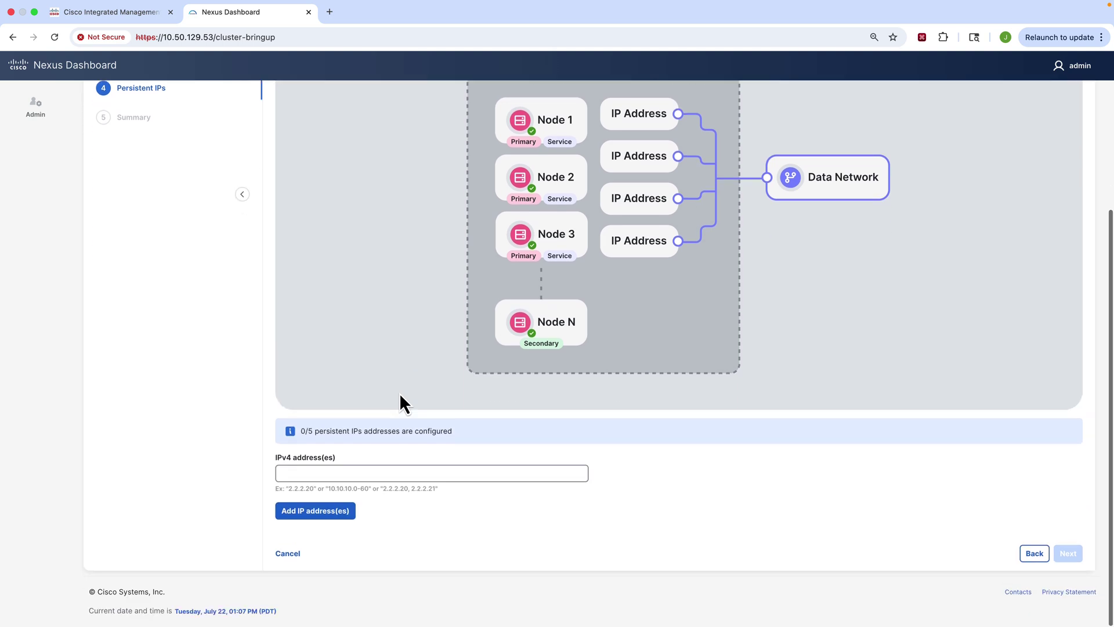
left_click(349, 473)
type("192.")
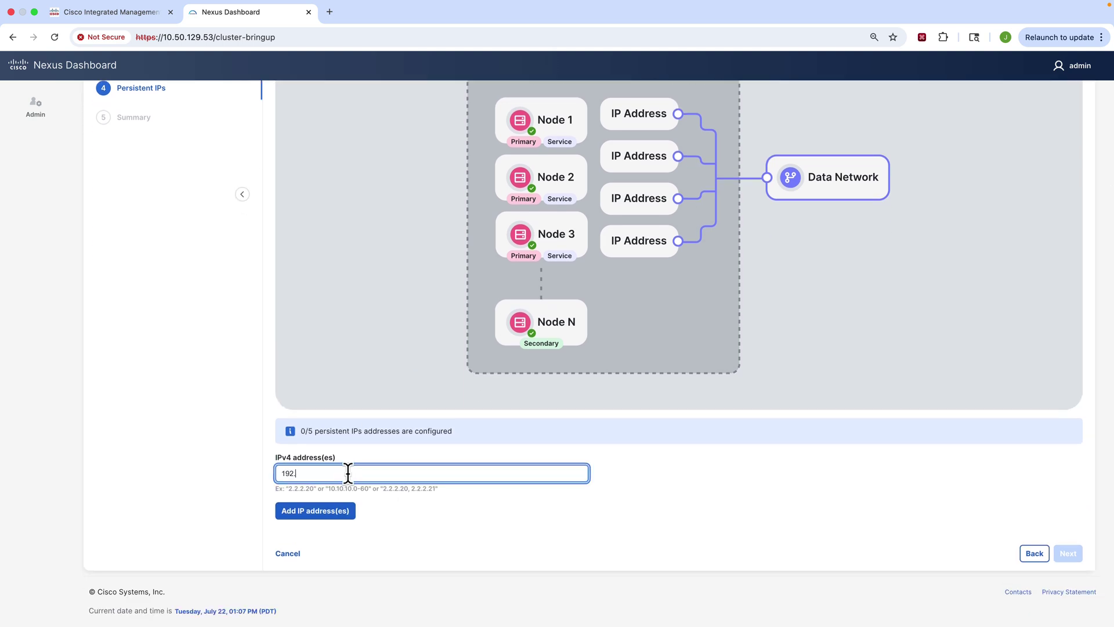
type("168.111.100-105")
left_click(331, 511)
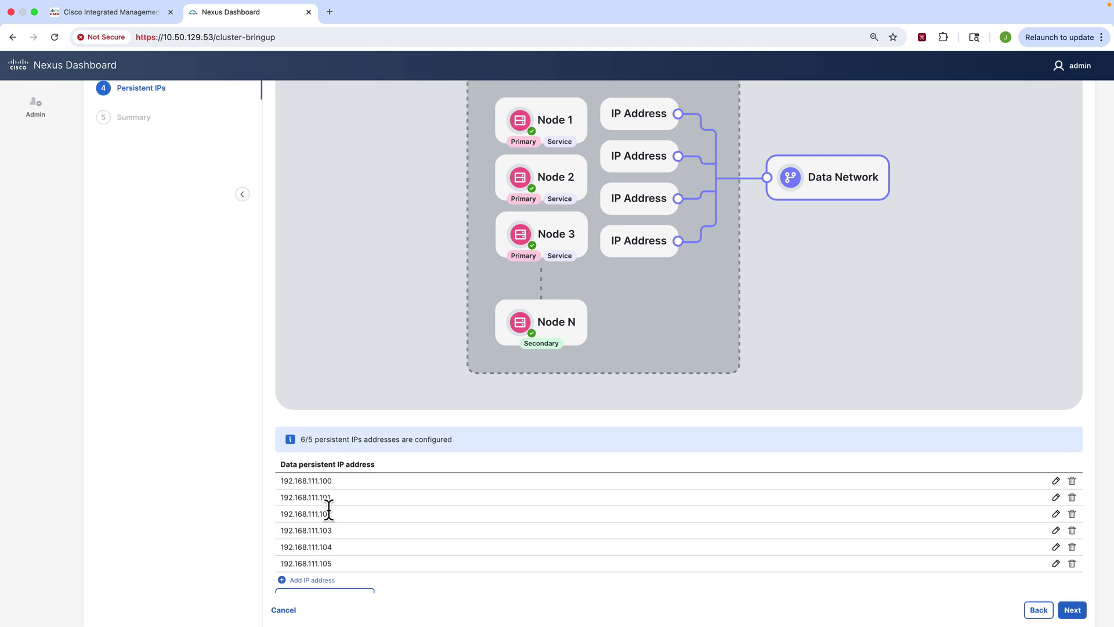
scroll(458, 507, "down", 1)
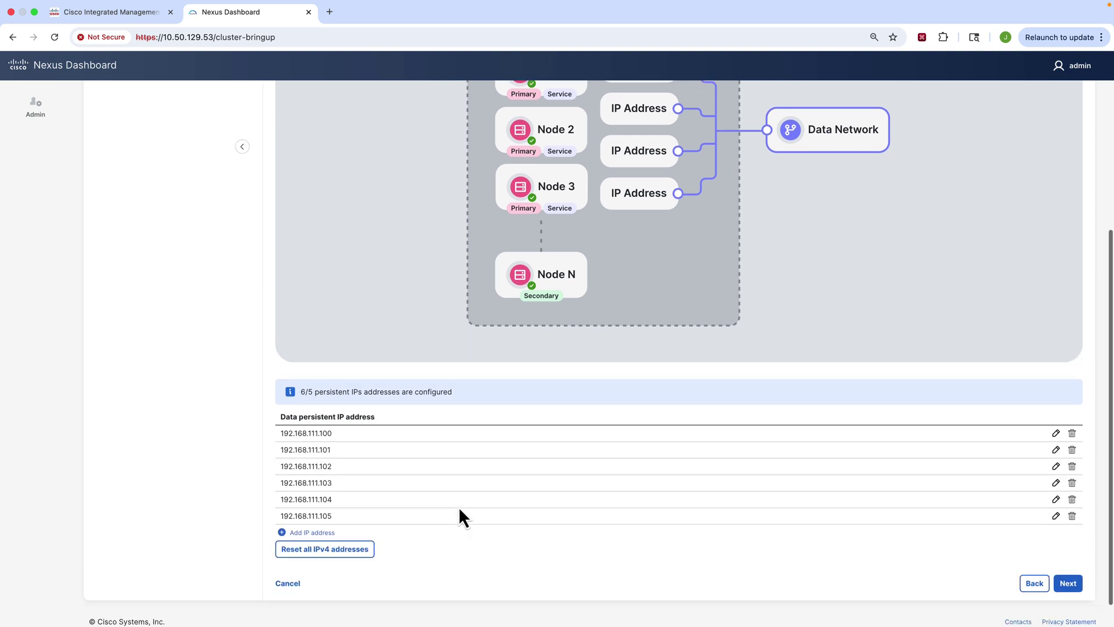
left_click(1078, 580)
Step: Save the Summary to launch the three-node cluster bootstrap
scroll(846, 448, "down", 3)
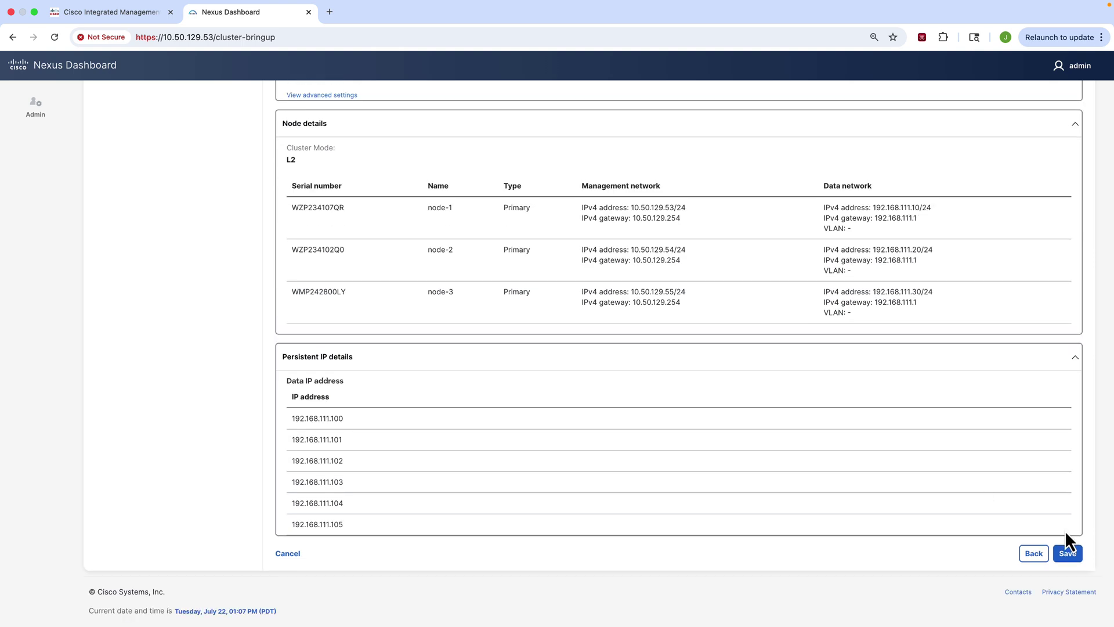
left_click(1067, 557)
scroll(817, 335, "down", 1)
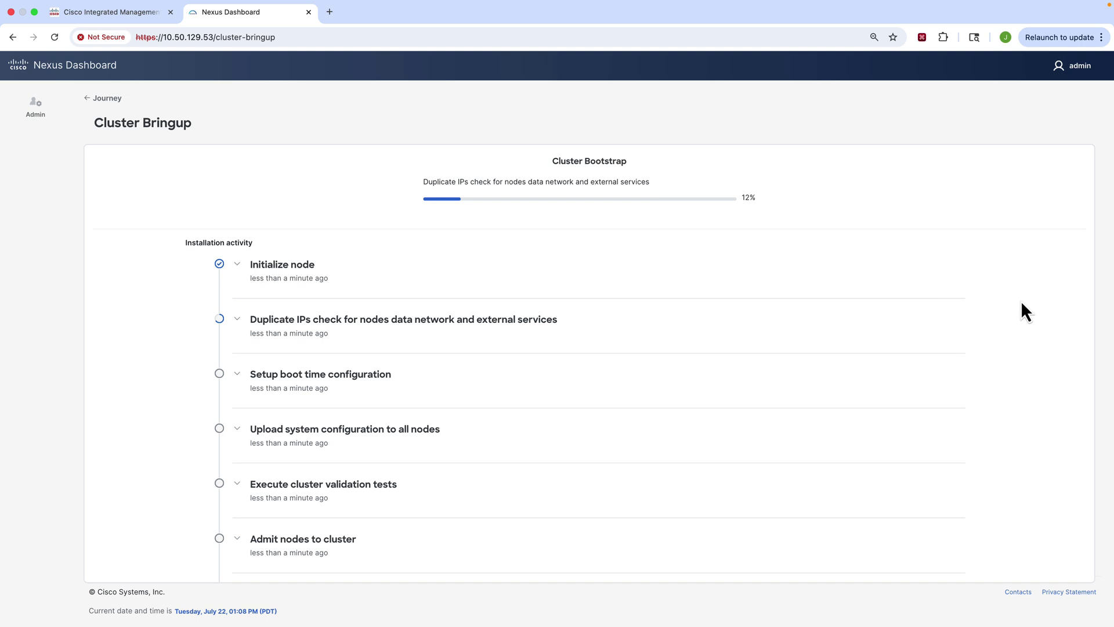
Step: Expand node-1's installation steps and follow the install until the pND4 home overview loads
scroll(875, 349, "down", 3)
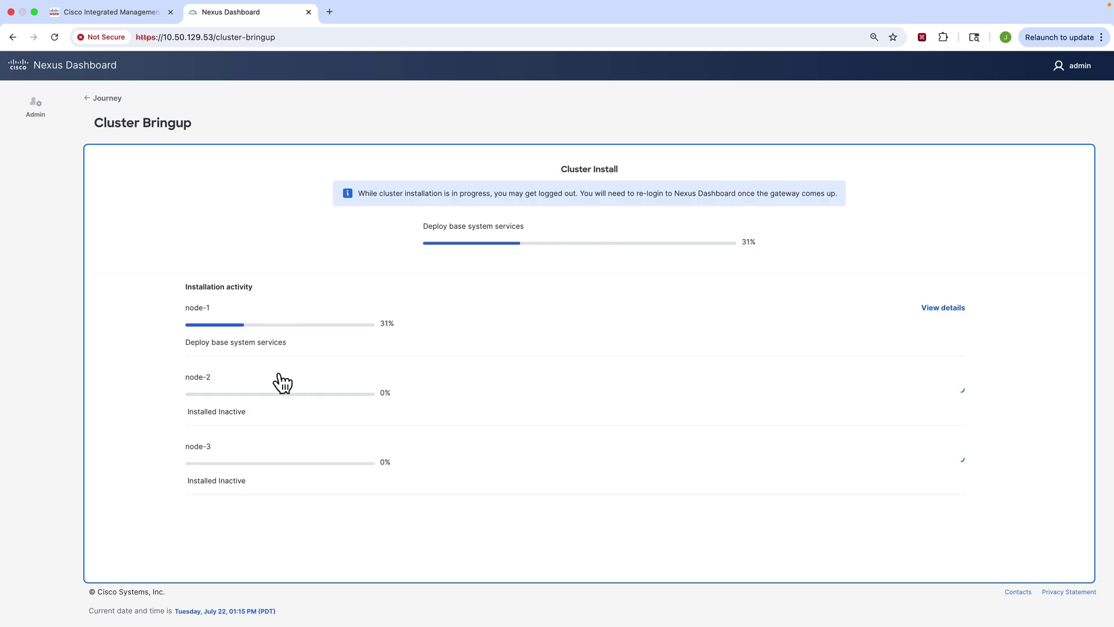
left_click(948, 309)
scroll(778, 366, "down", 5)
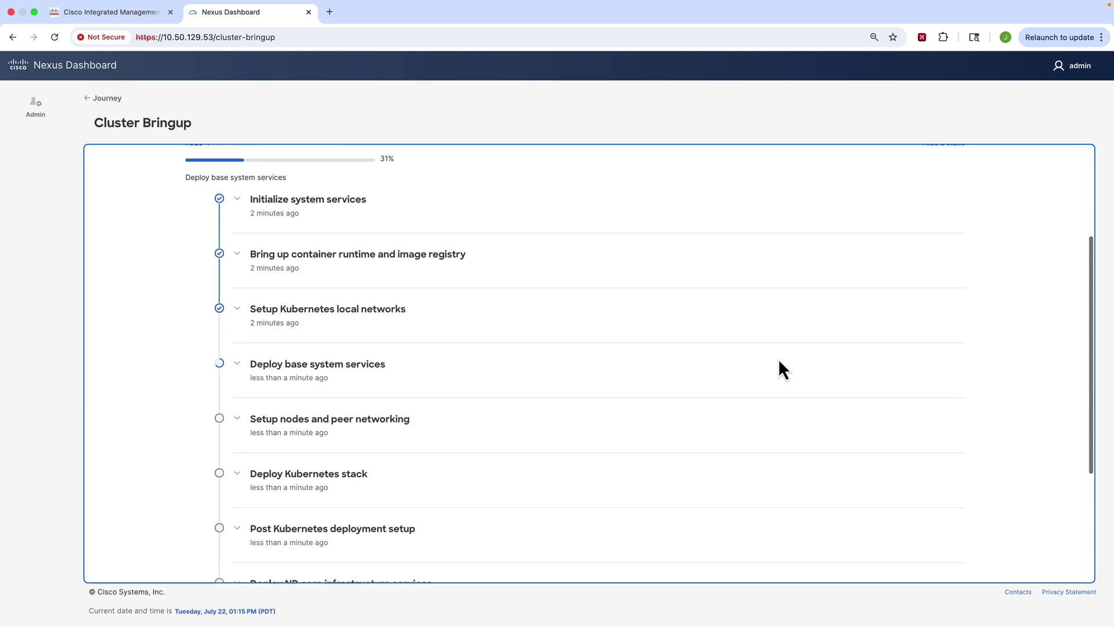
scroll(779, 361, "down", 4)
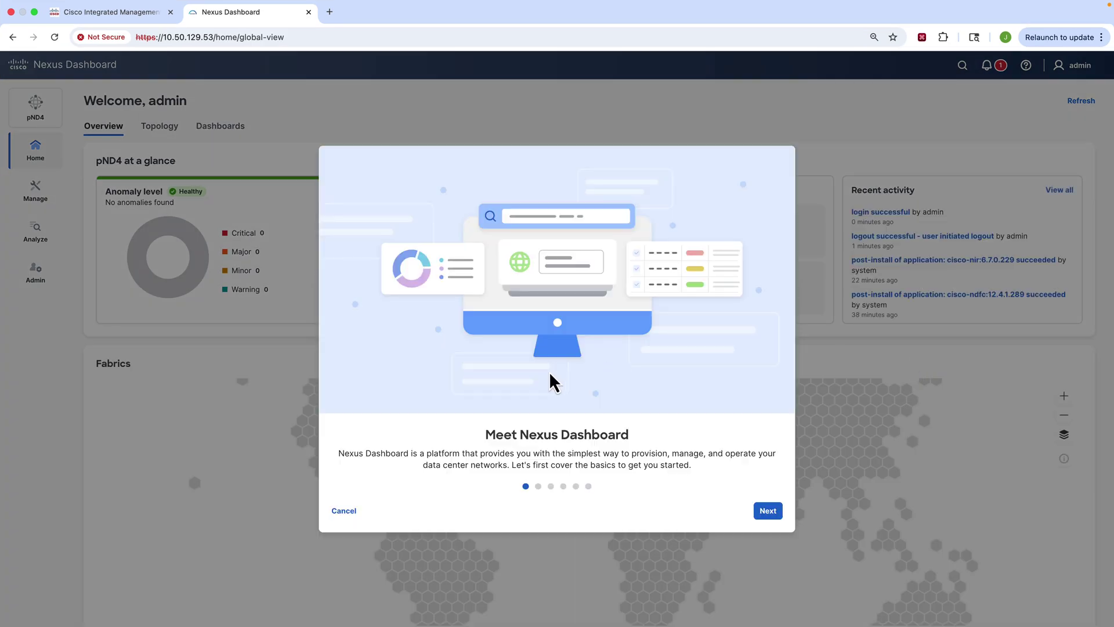
Step: Page through the Meet Nexus Dashboard tour (Manage, Analyze, Admin) and close it with All done
left_click(768, 513)
left_click(767, 513)
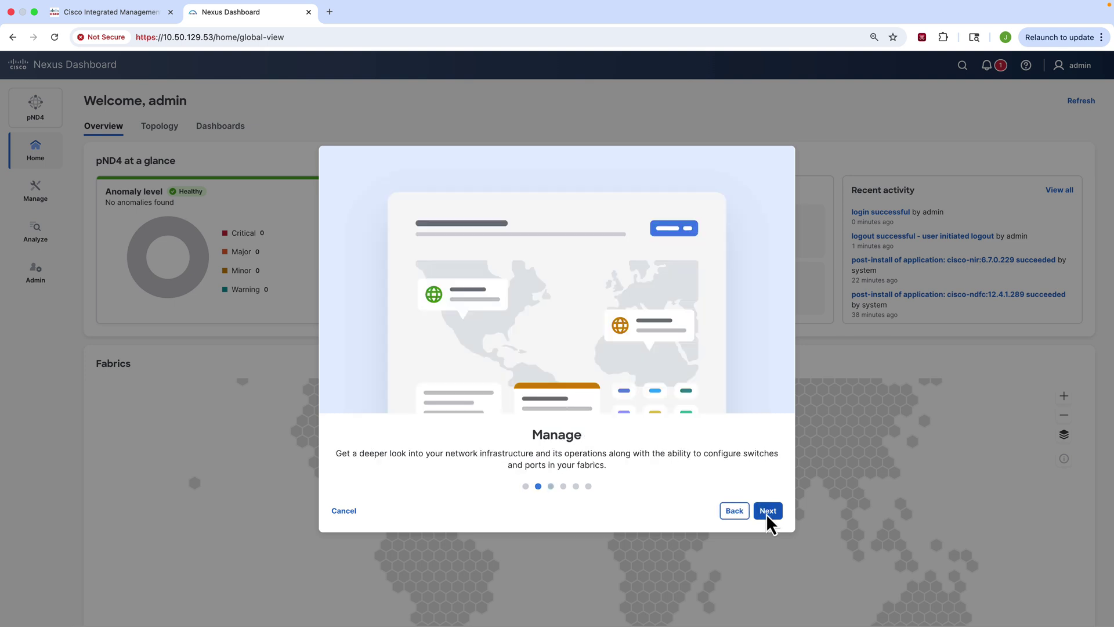
left_click(768, 513)
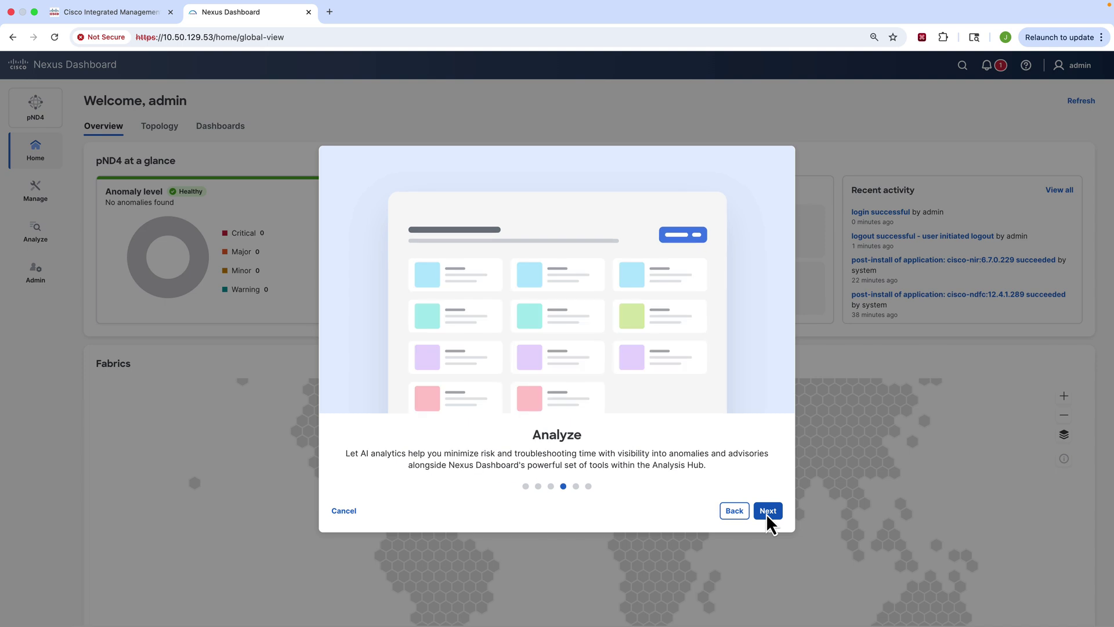
left_click(768, 513)
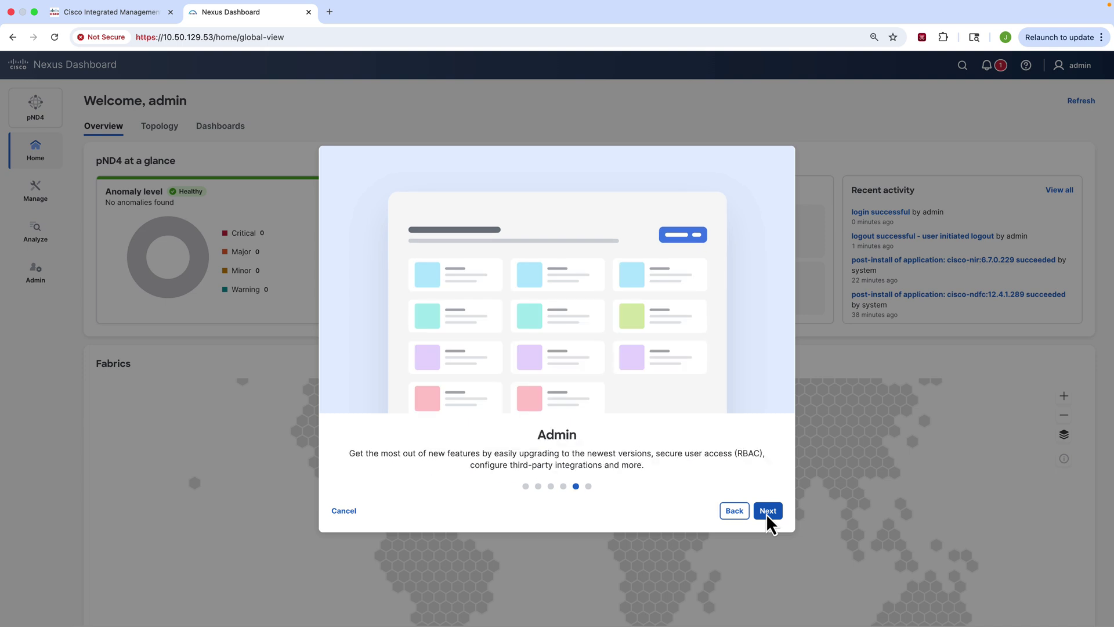
left_click(768, 513)
left_click(762, 511)
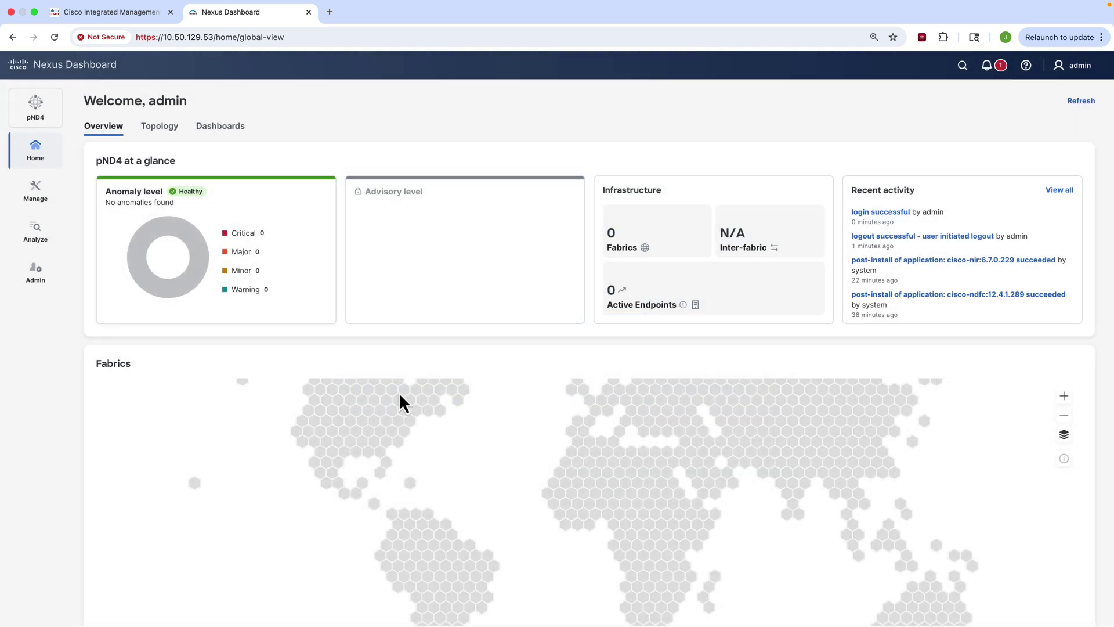
Step: Open Admin > System Settings and review DNS 173.38.200.100, NTP ntp.esl.cisco.com and persistent IPs
left_click(36, 282)
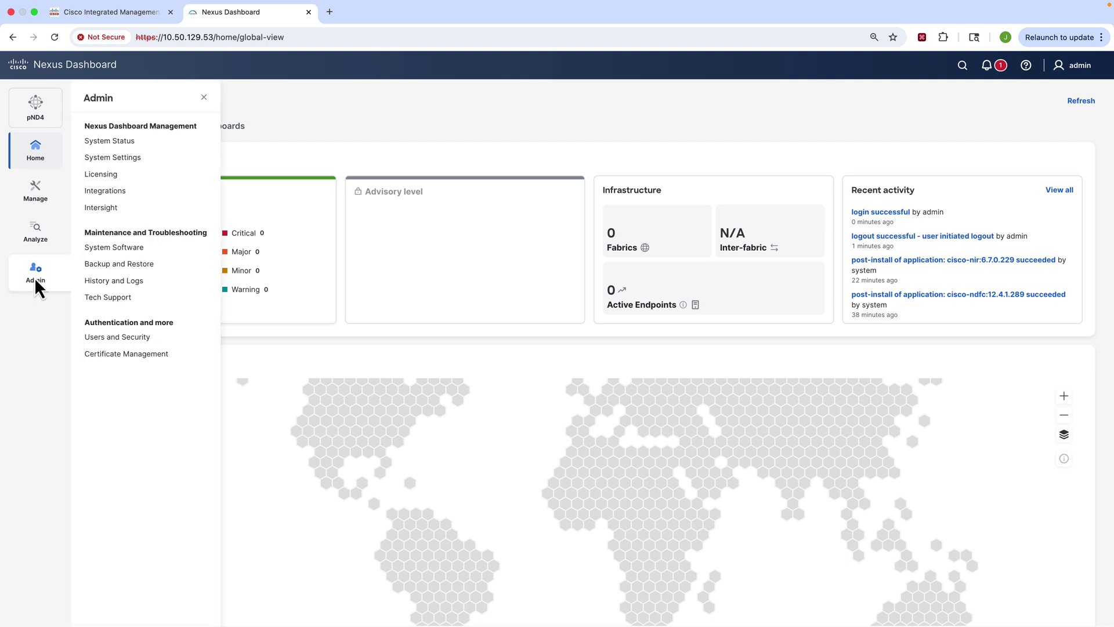
left_click(113, 159)
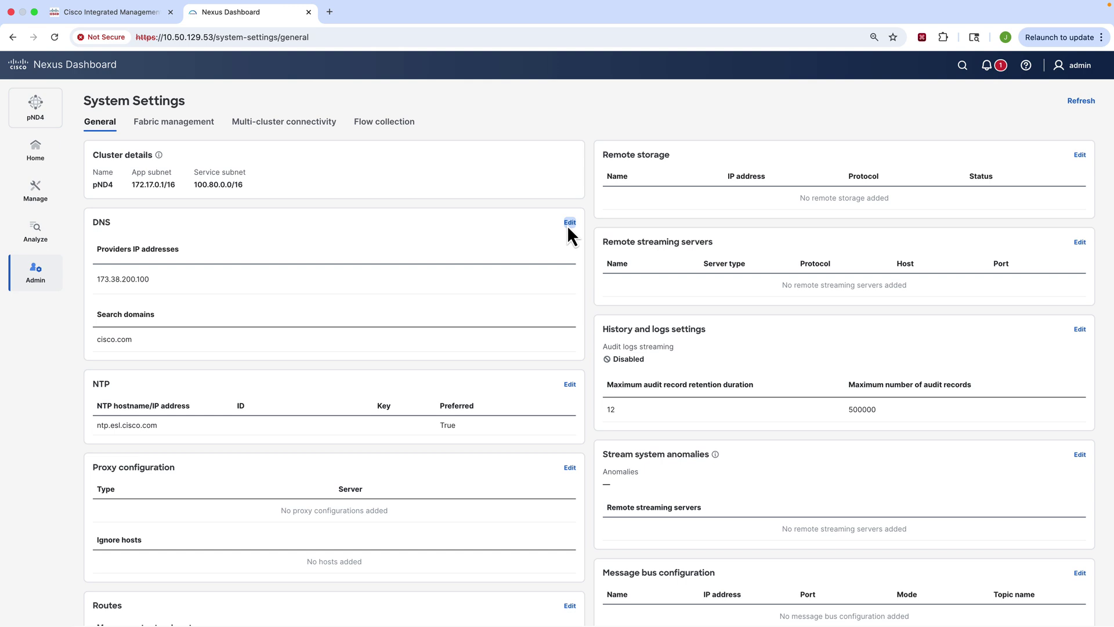
scroll(492, 411, "down", 3)
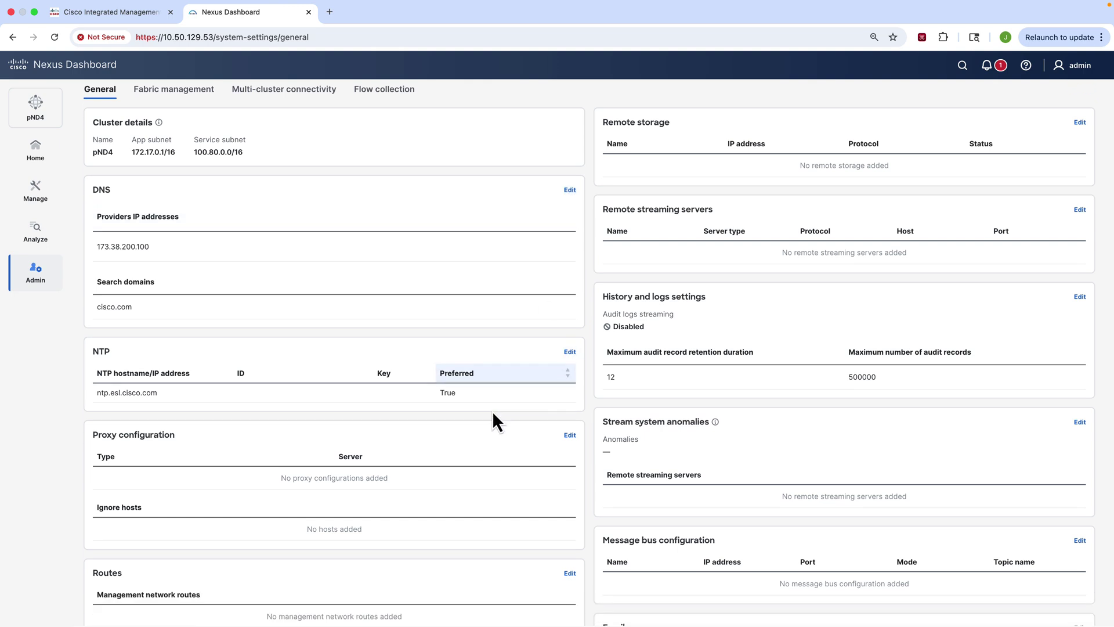
scroll(497, 419, "down", 5)
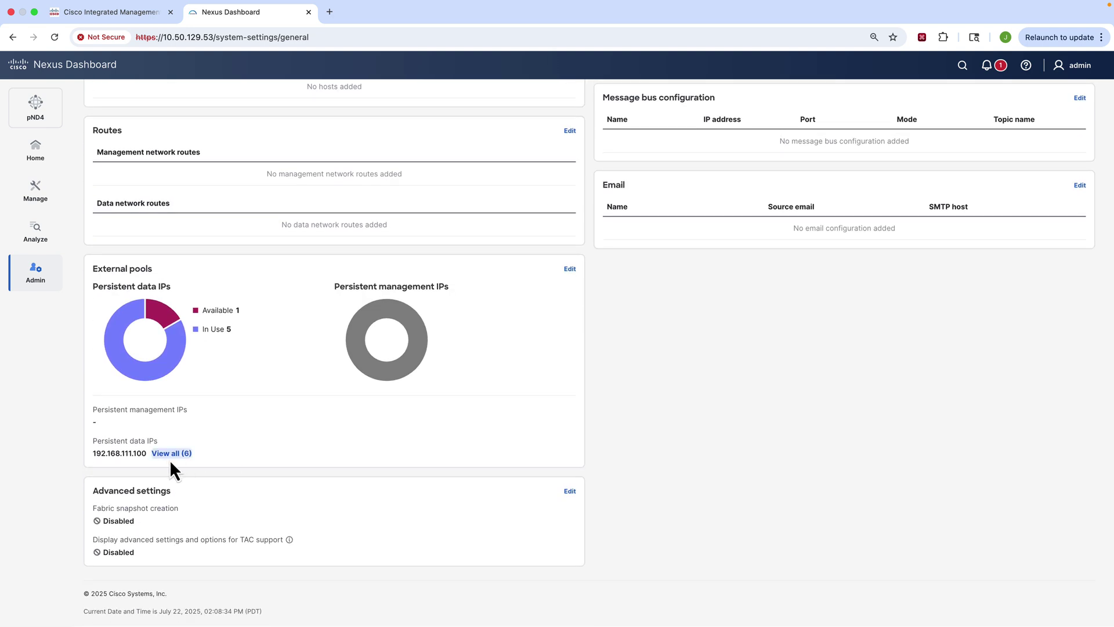
left_click(172, 455)
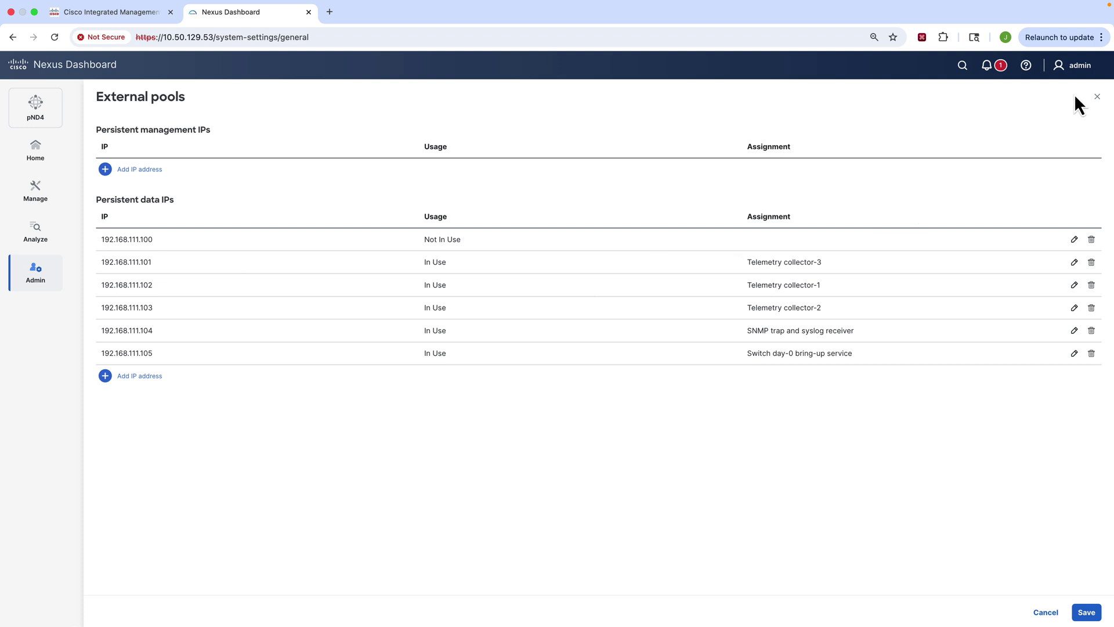
left_click(1097, 97)
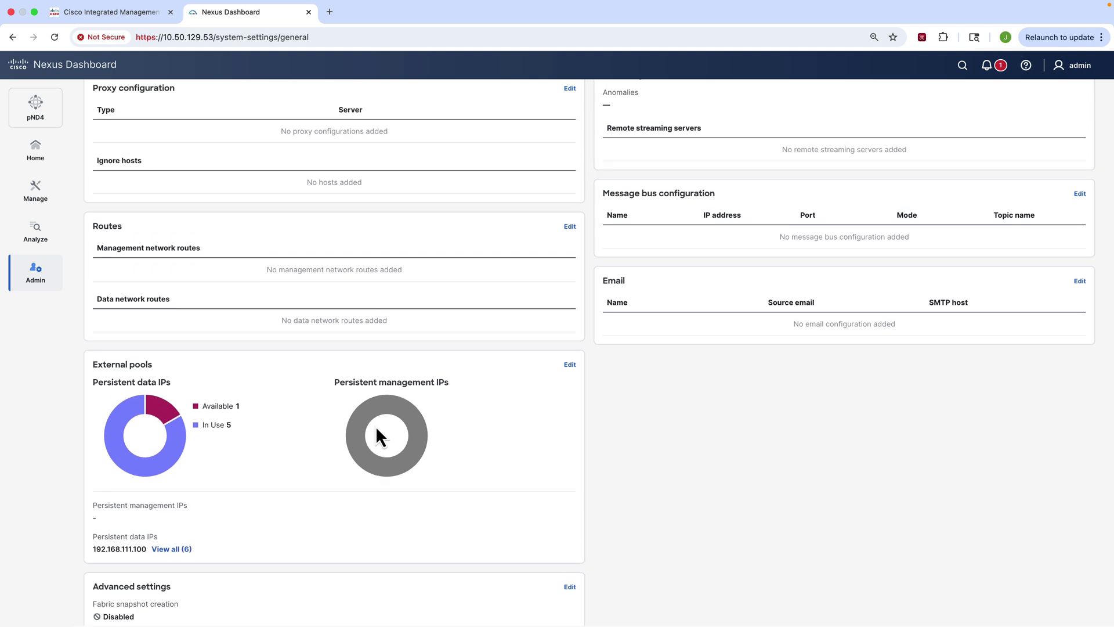
scroll(375, 426, "up", 2)
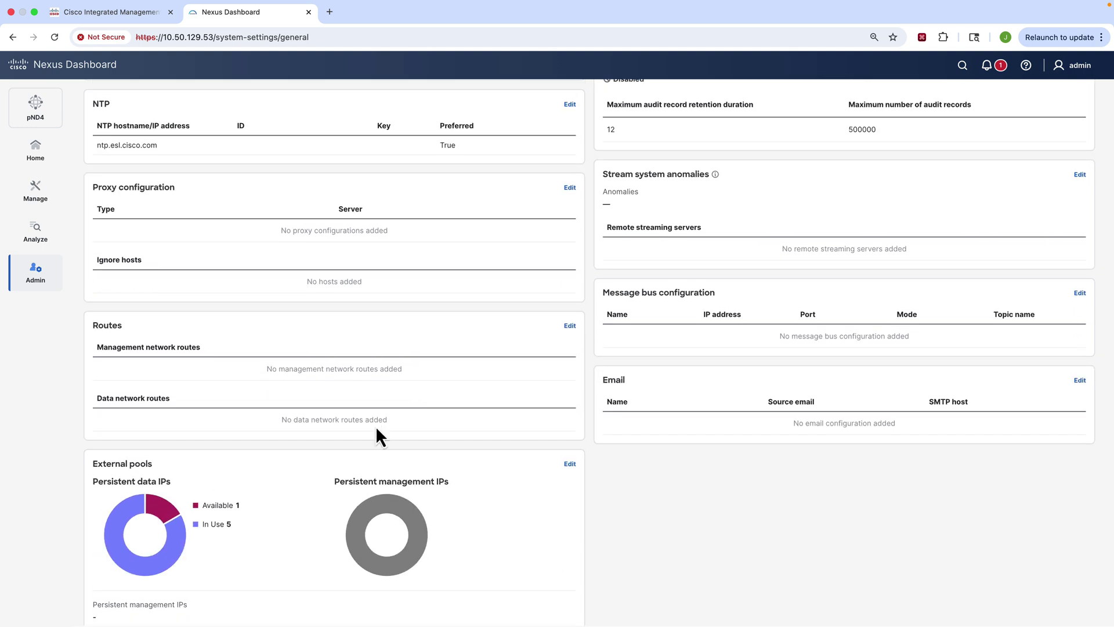
Step: Edit Routes, add and confirm 10.50.129.241/32 and 172.16.255.0/24 as data network routes, then save
left_click(570, 325)
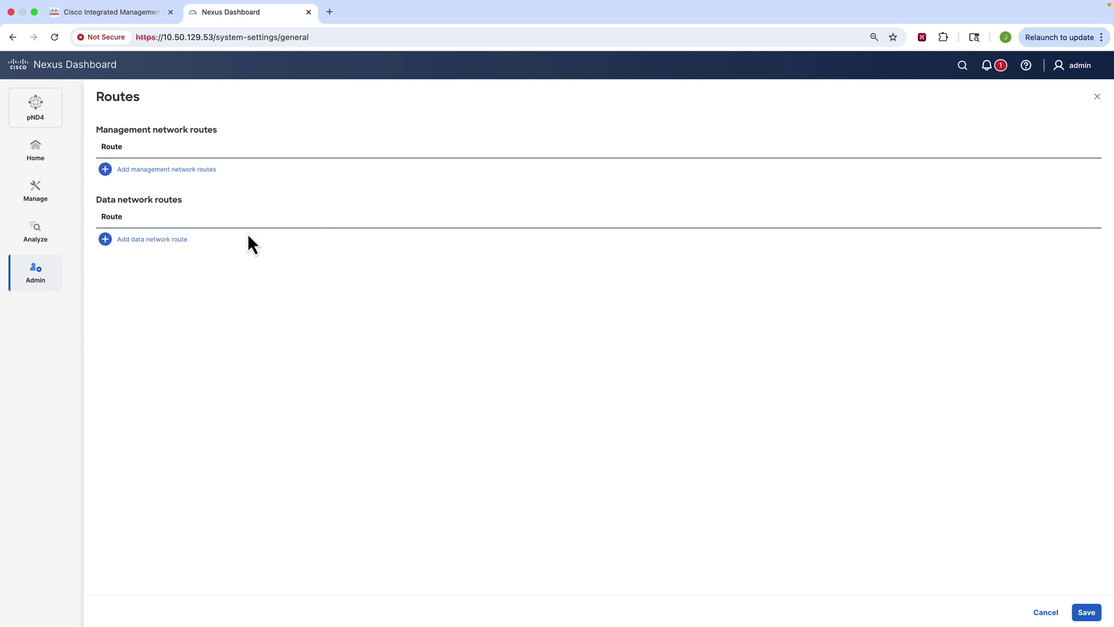
left_click(163, 240)
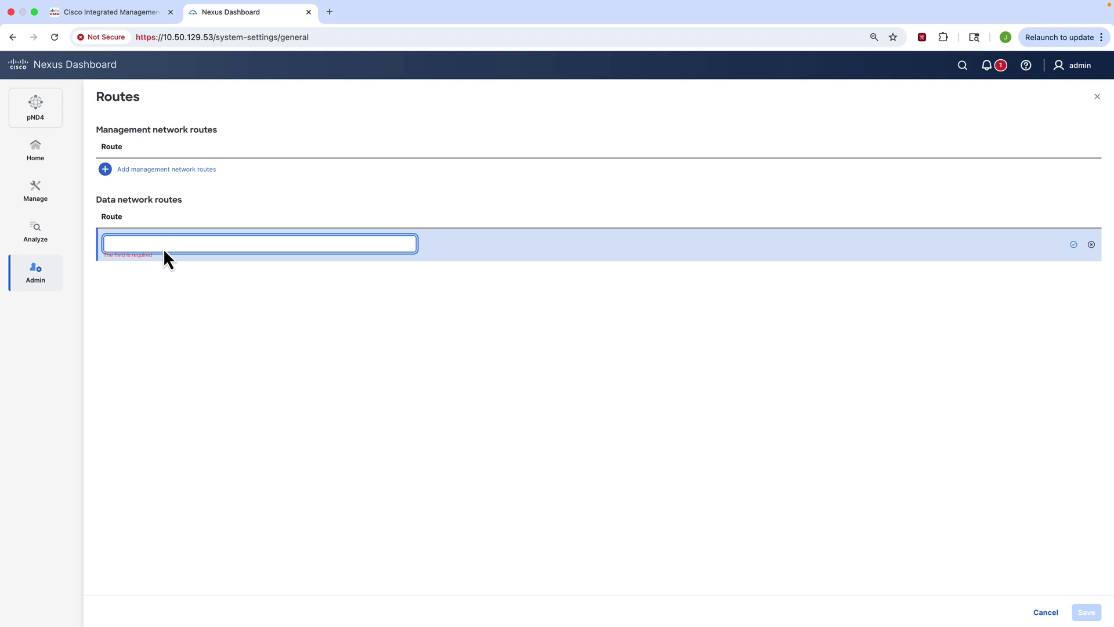
type("10.50.129.241/32")
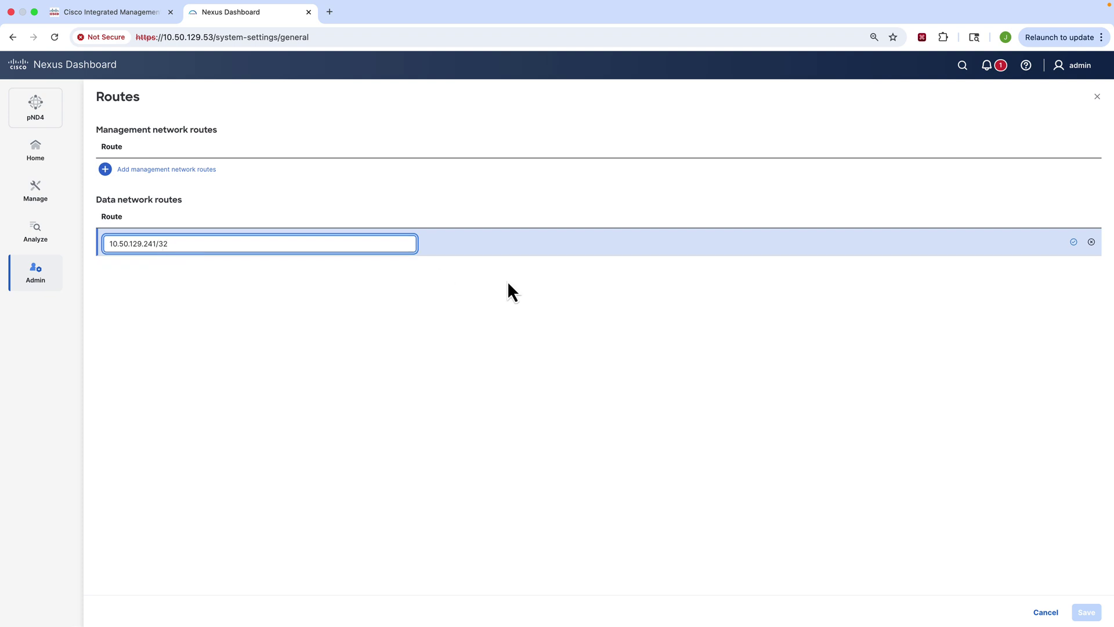
left_click(1074, 242)
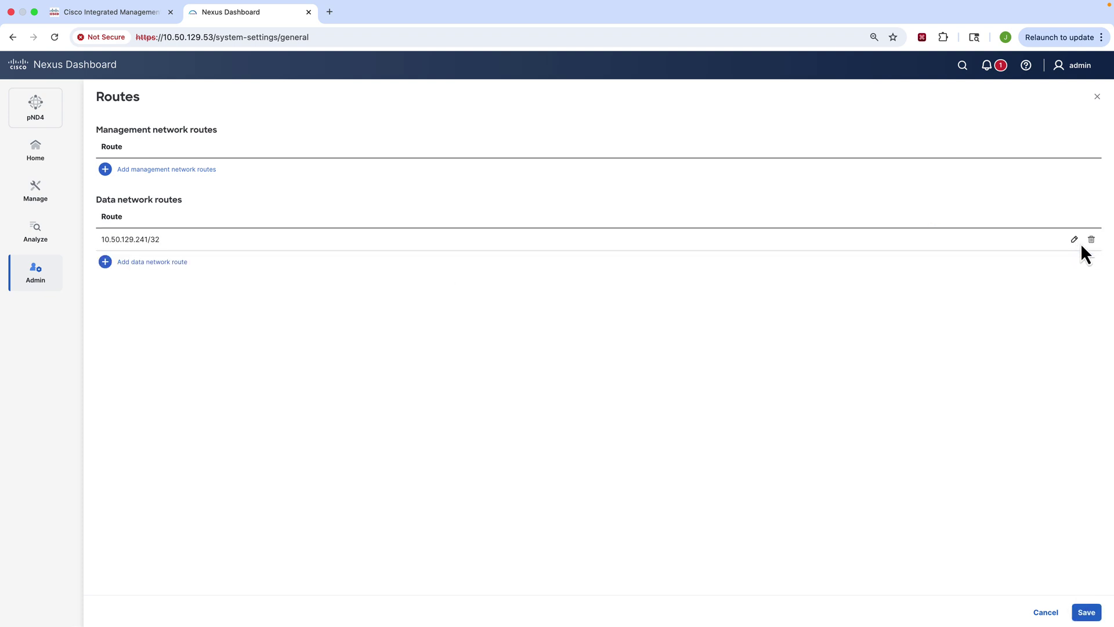
left_click(154, 262)
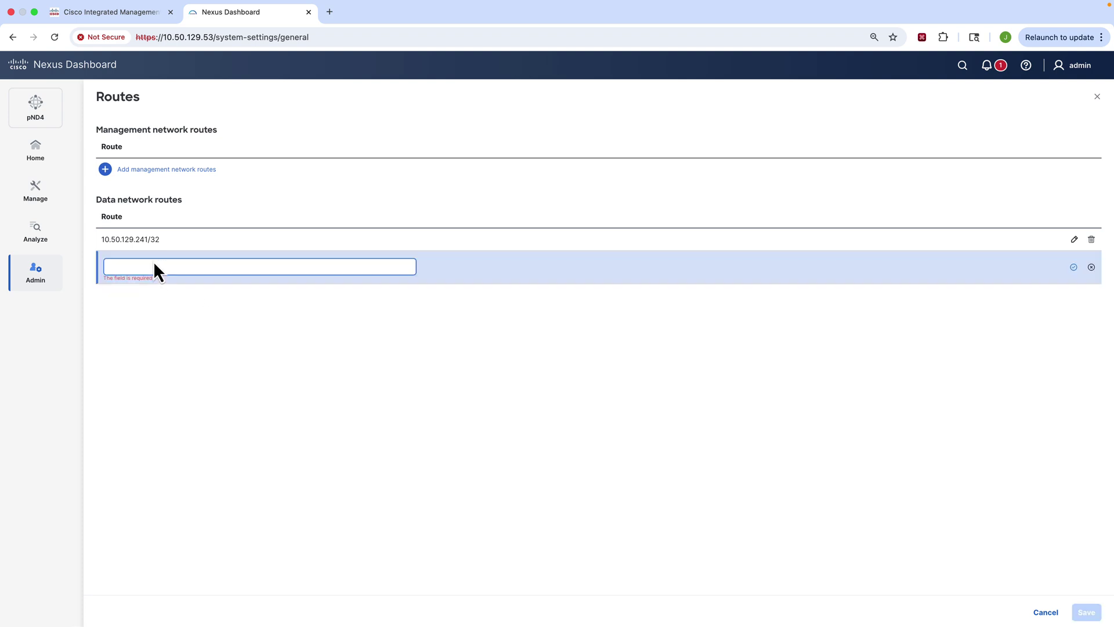
left_click(161, 266)
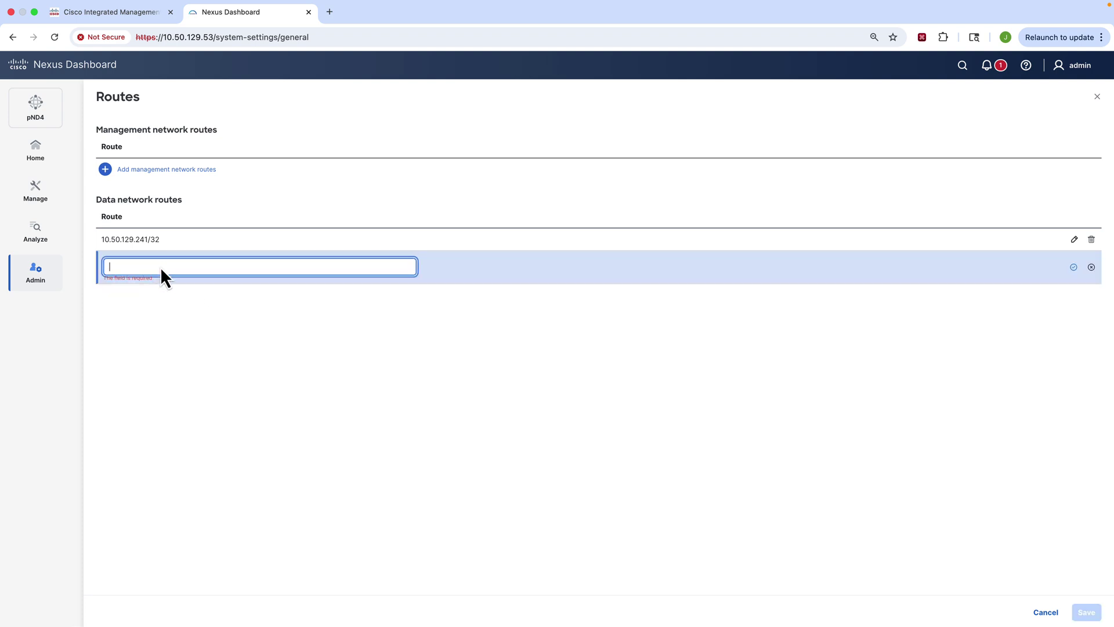
type("172.16.255.0/24")
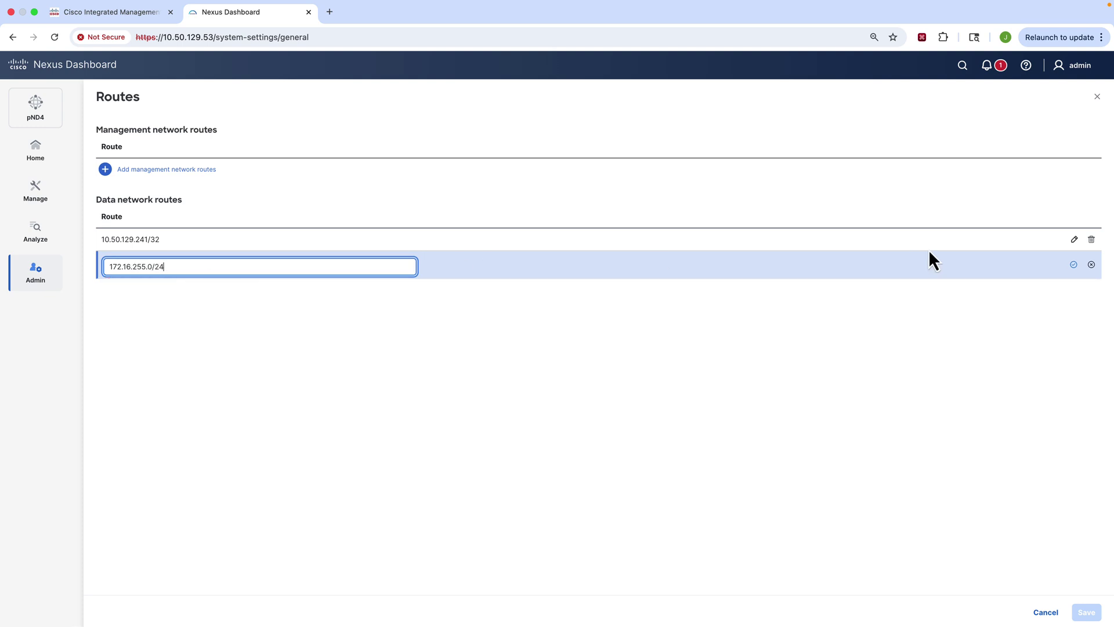
left_click(1074, 266)
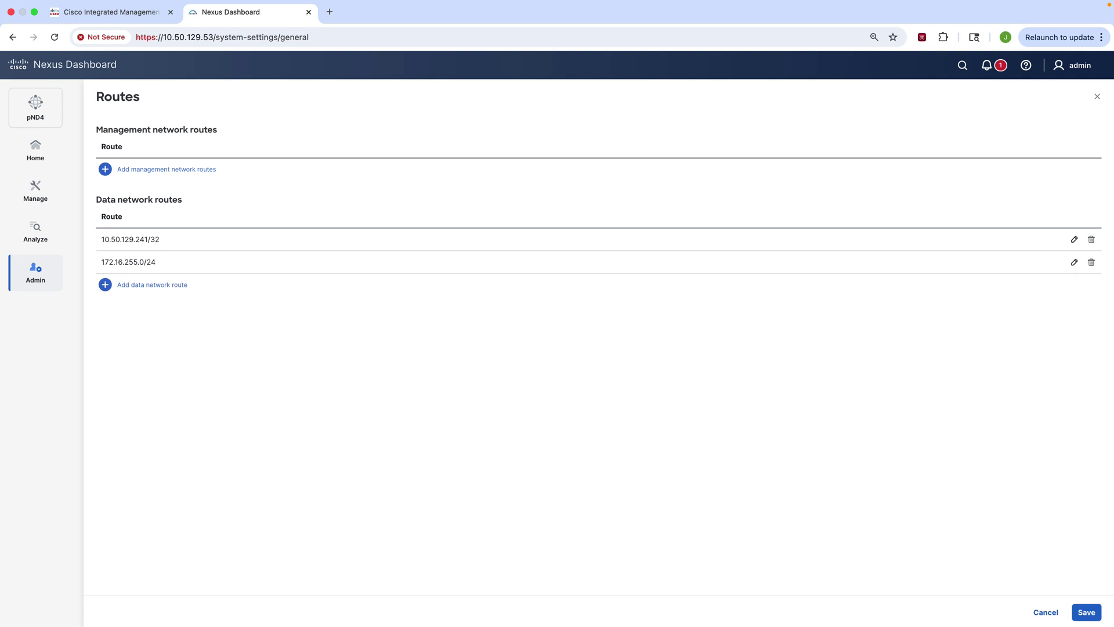
left_click(1089, 612)
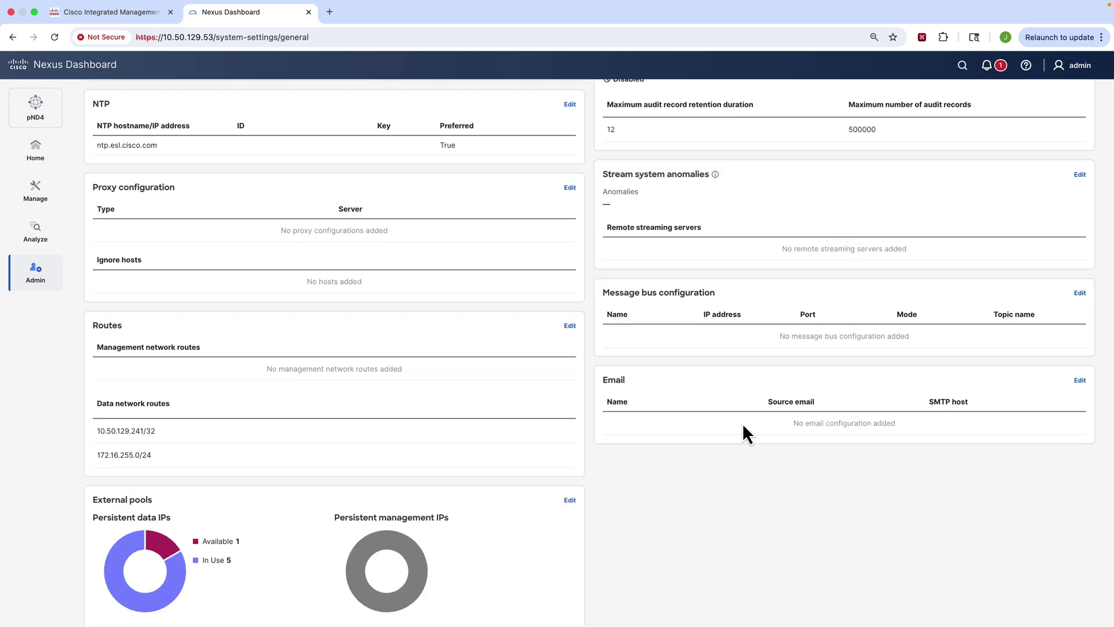
Step: Go Home, then open Admin > System Status showing three active nodes and Intersight not connected
scroll(743, 423, "up", 5)
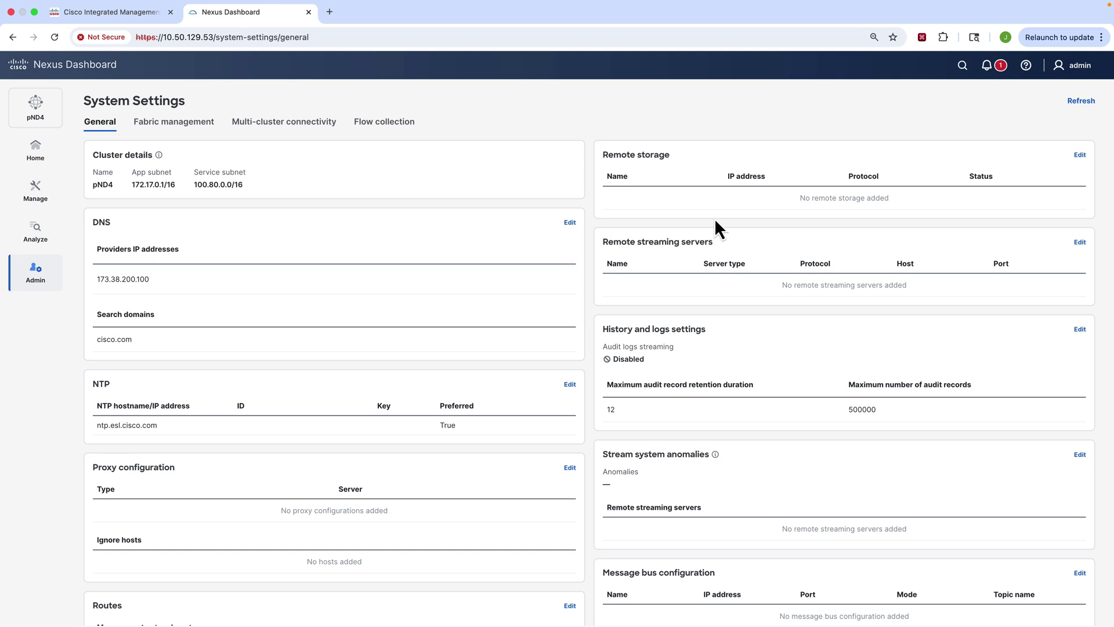
scroll(689, 440, "down", 1)
scroll(688, 440, "up", 1)
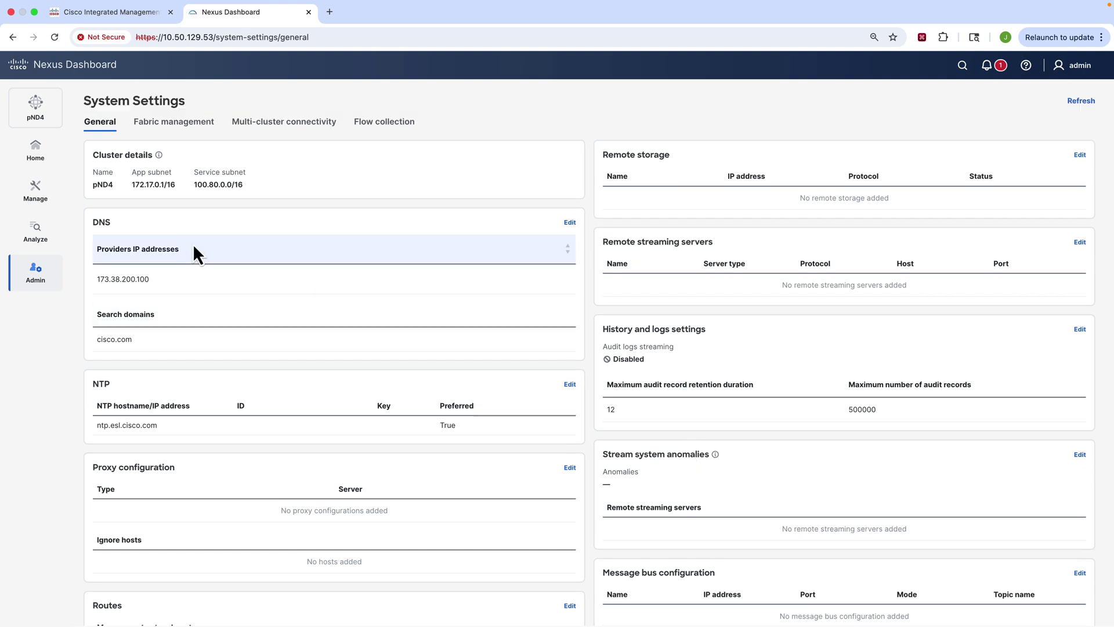
left_click(36, 150)
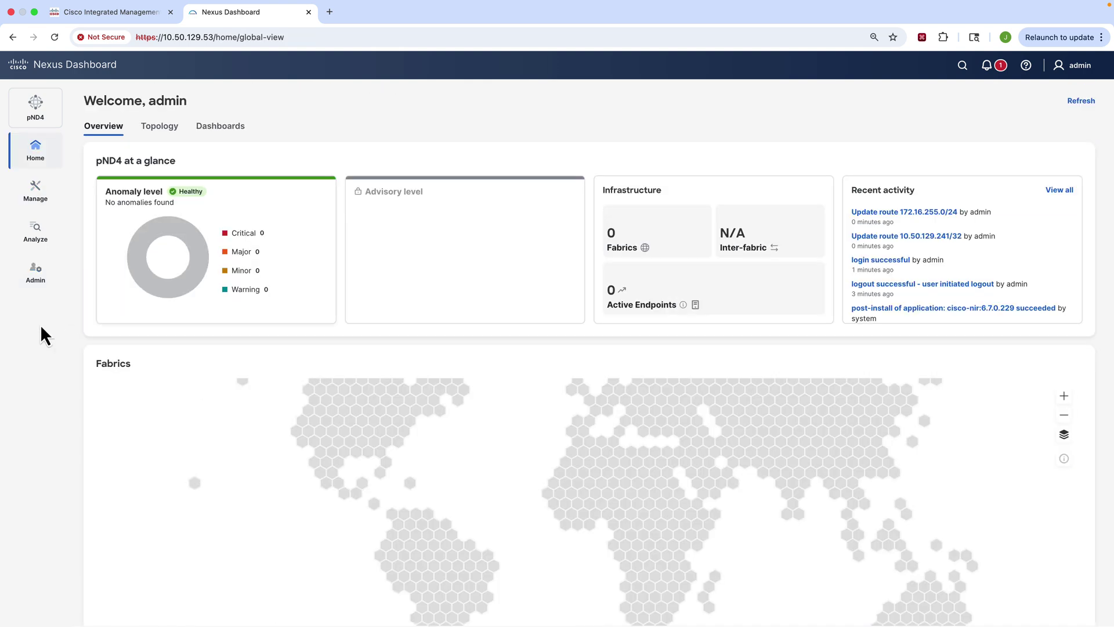
left_click(36, 277)
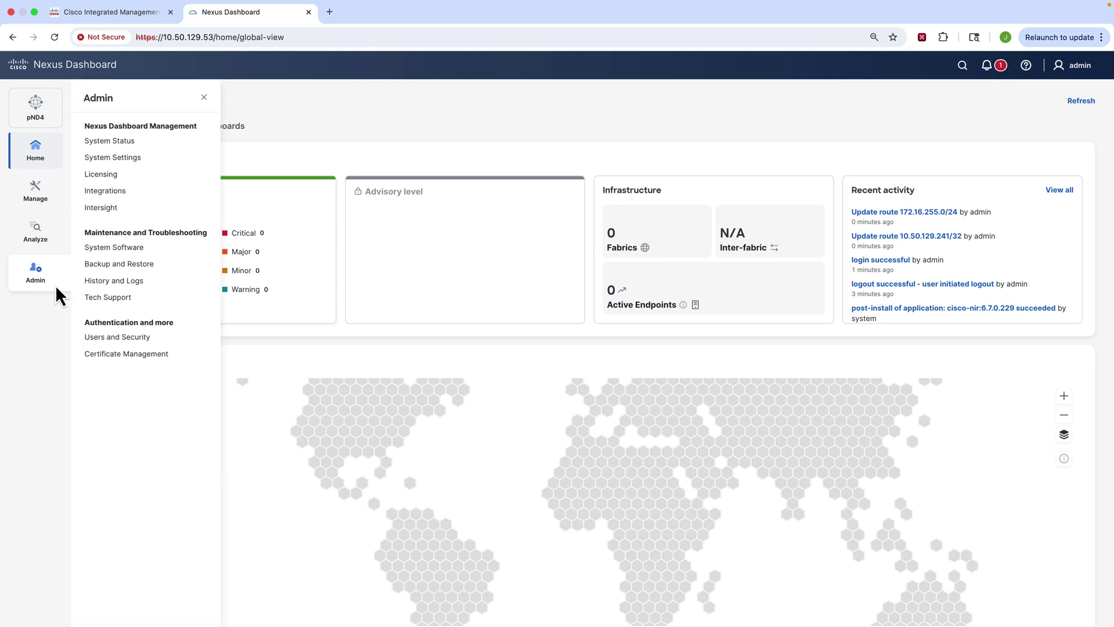
left_click(125, 146)
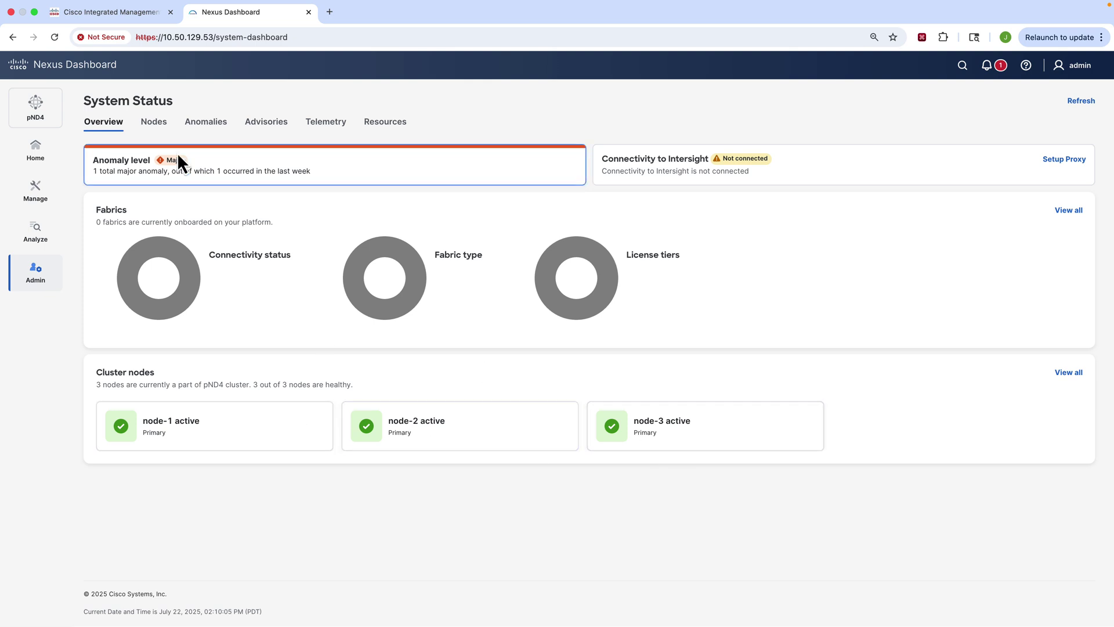
Step: Check the Nodes list, then Resources charts: memory 24.1%, CPU 8.65%, filesystem 2.81%, network and disk
left_click(158, 123)
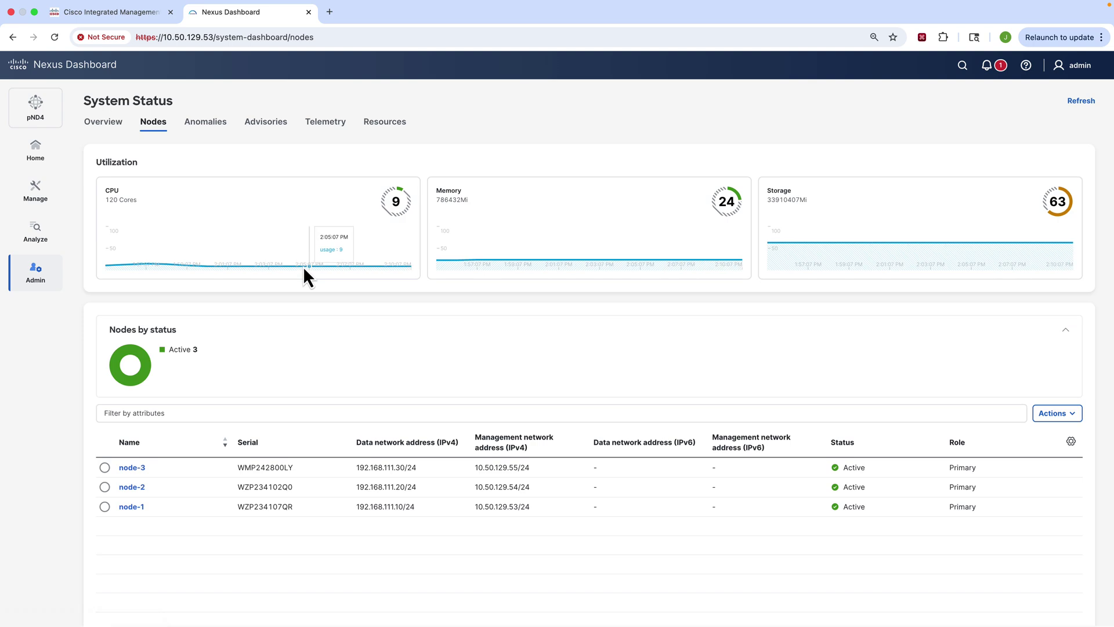
scroll(408, 337, "down", 1)
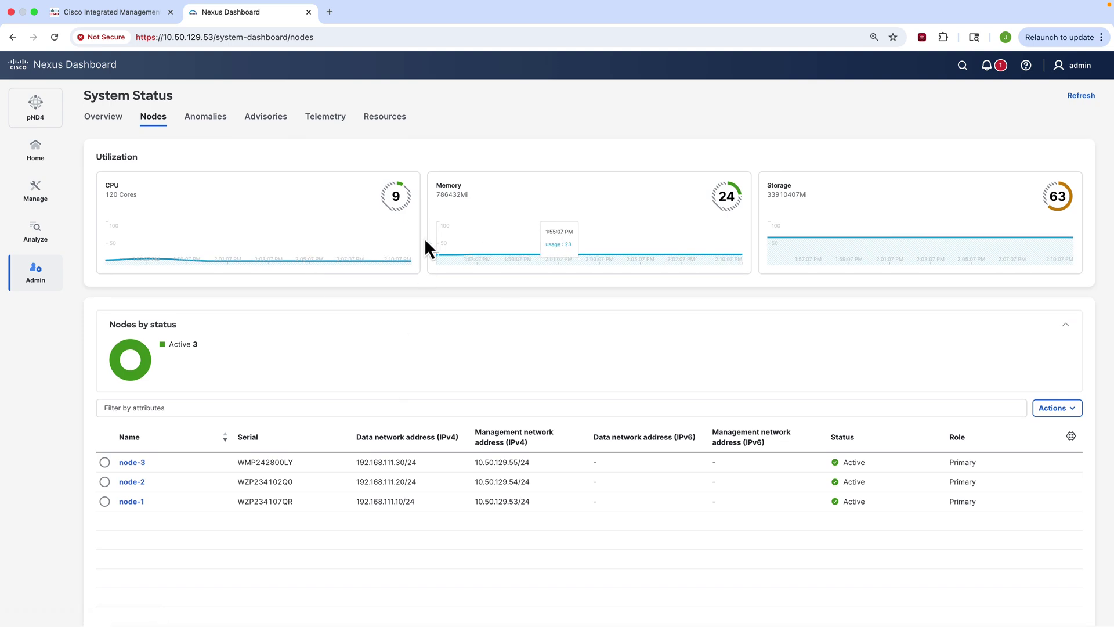
left_click(390, 118)
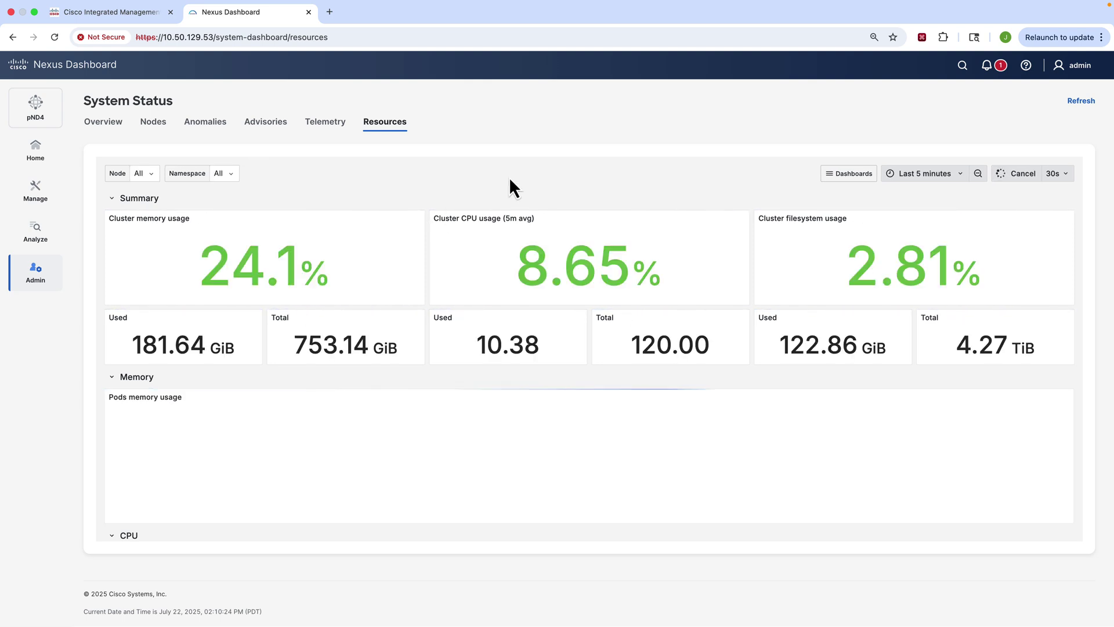
scroll(509, 177, "down", 3)
scroll(509, 176, "down", 12)
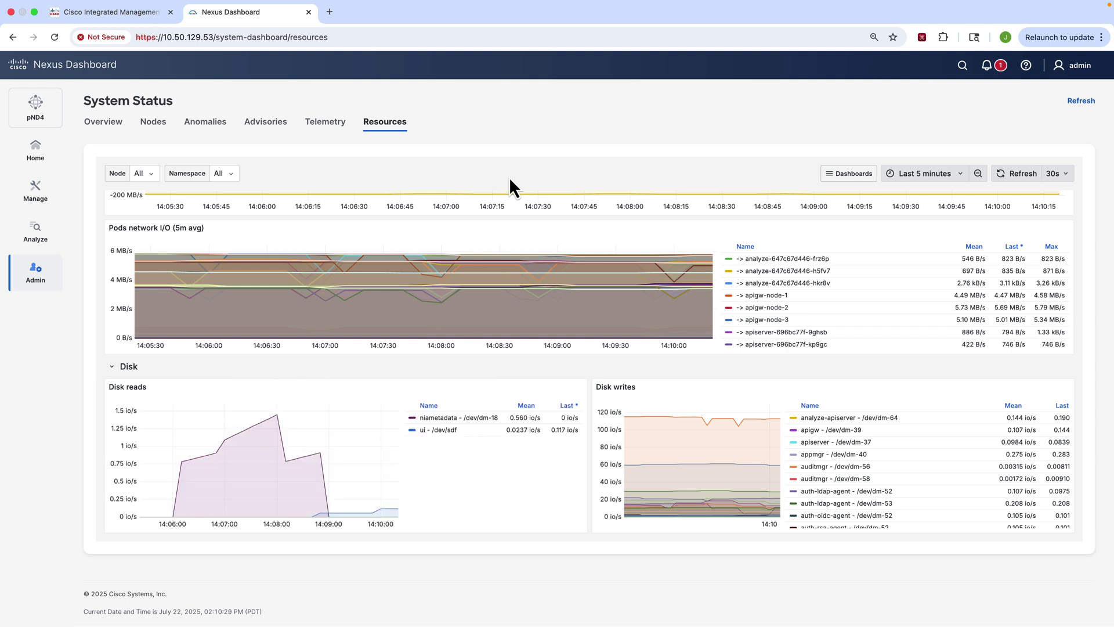
scroll(541, 270, "up", 2)
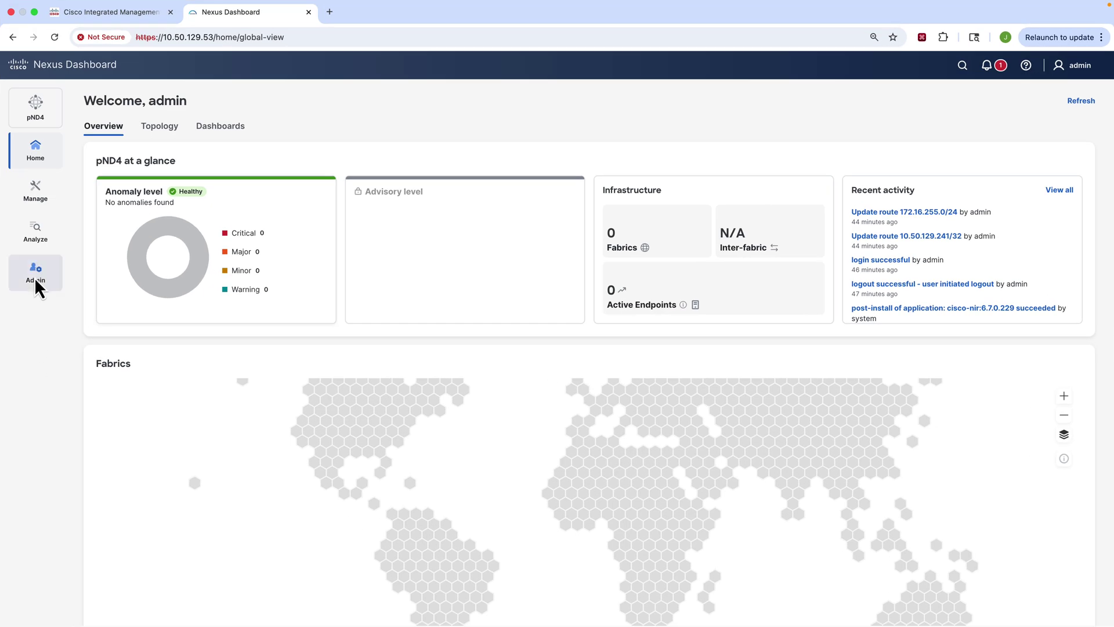
Step: In Admin > Intersight, copy the cluster's Device ID and start Claim a New Target
left_click(35, 278)
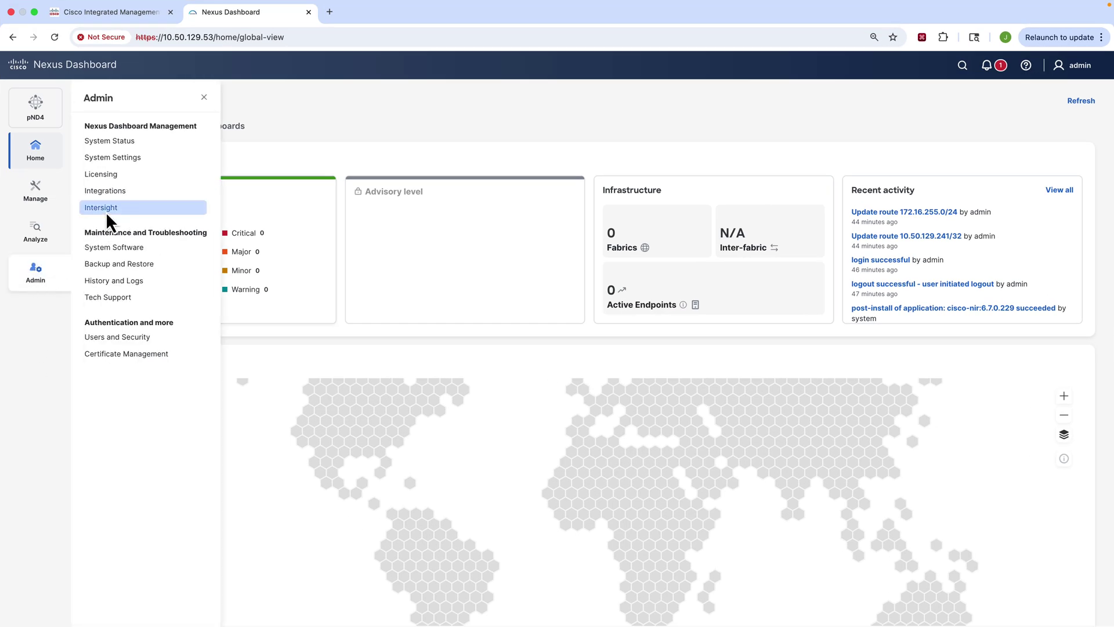
left_click(106, 221)
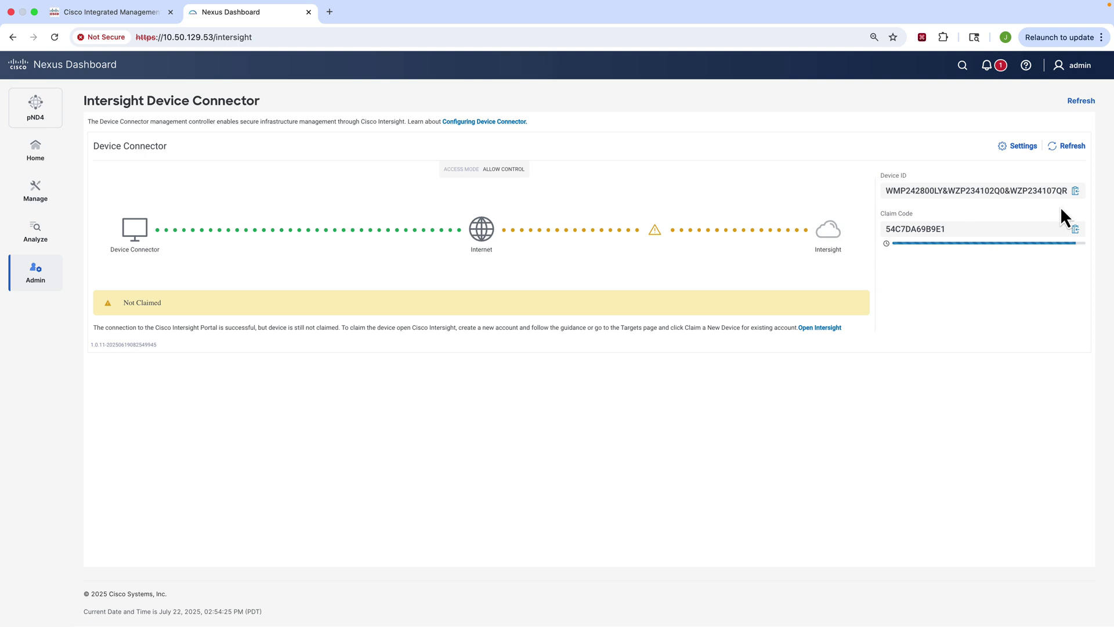
left_click(1076, 191)
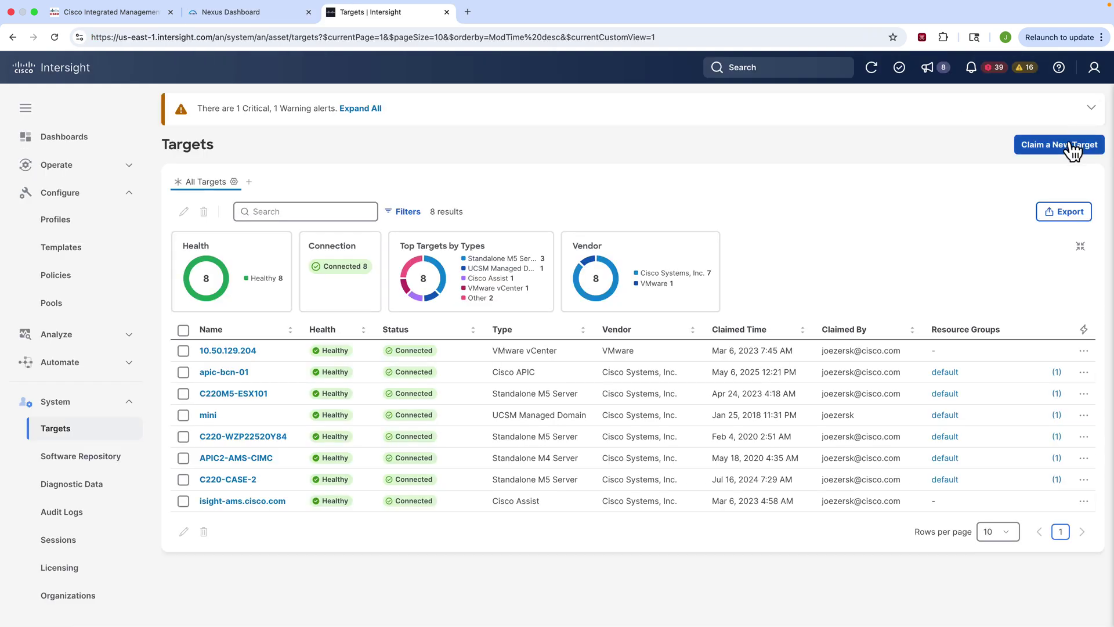
left_click(1072, 149)
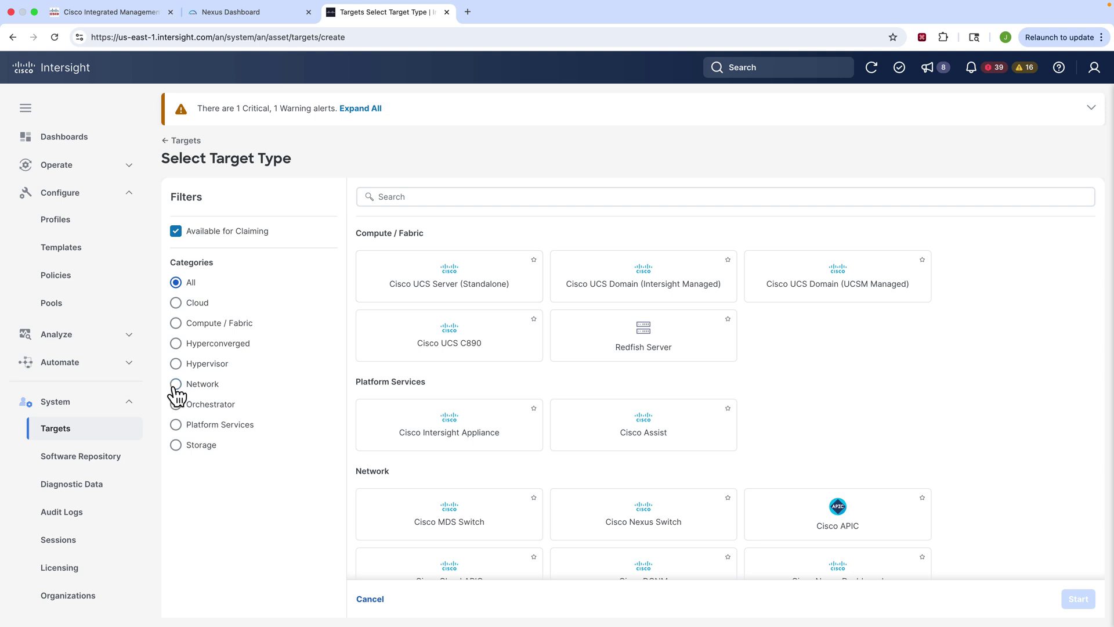
Step: Pick Cisco Nexus Dashboard under Network target types and fill the Device ID in the claim form
left_click(177, 386)
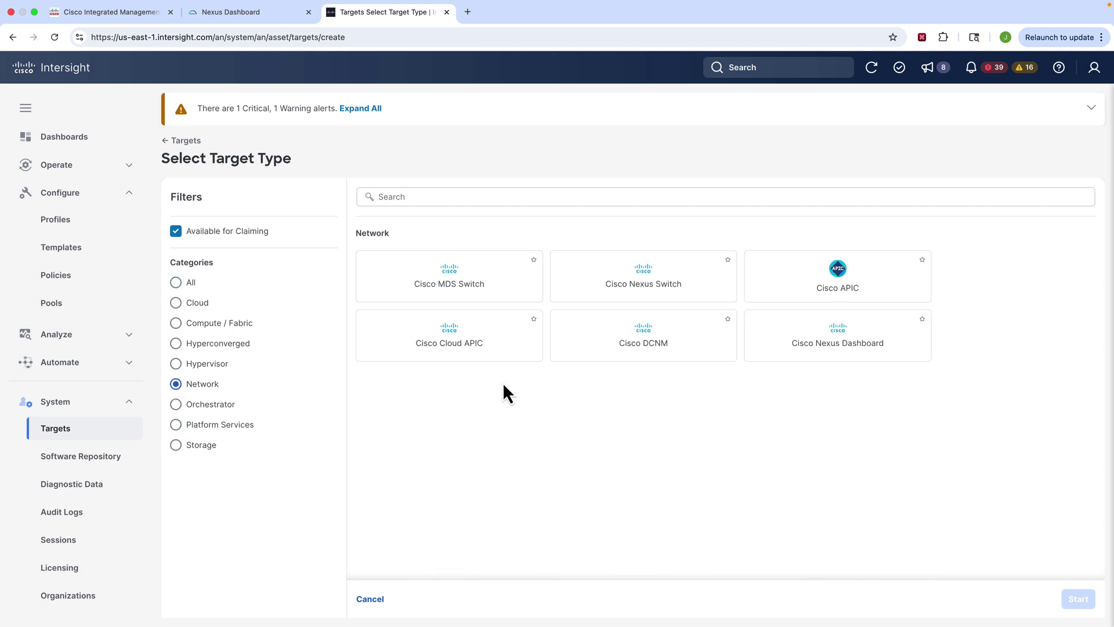
left_click(805, 349)
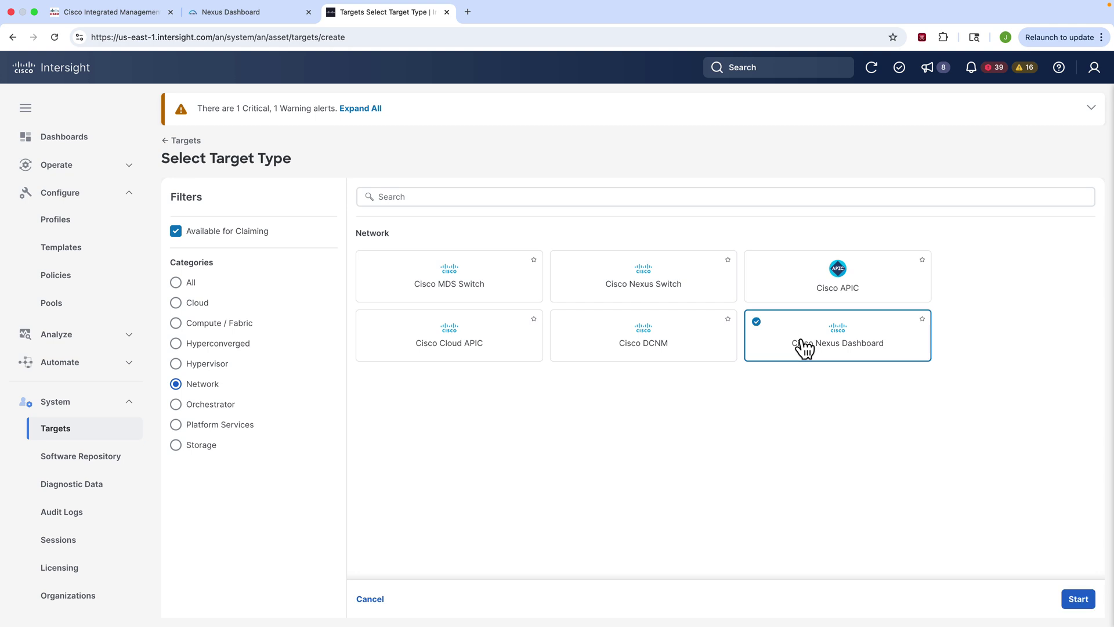
left_click(1078, 599)
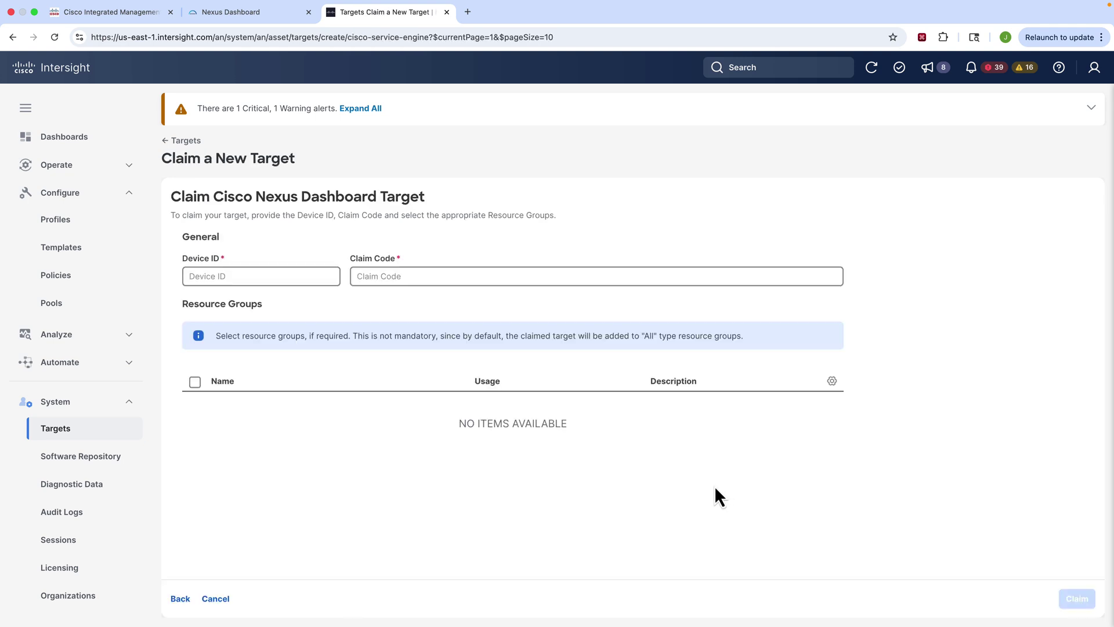
left_click(233, 276)
left_click(313, 300)
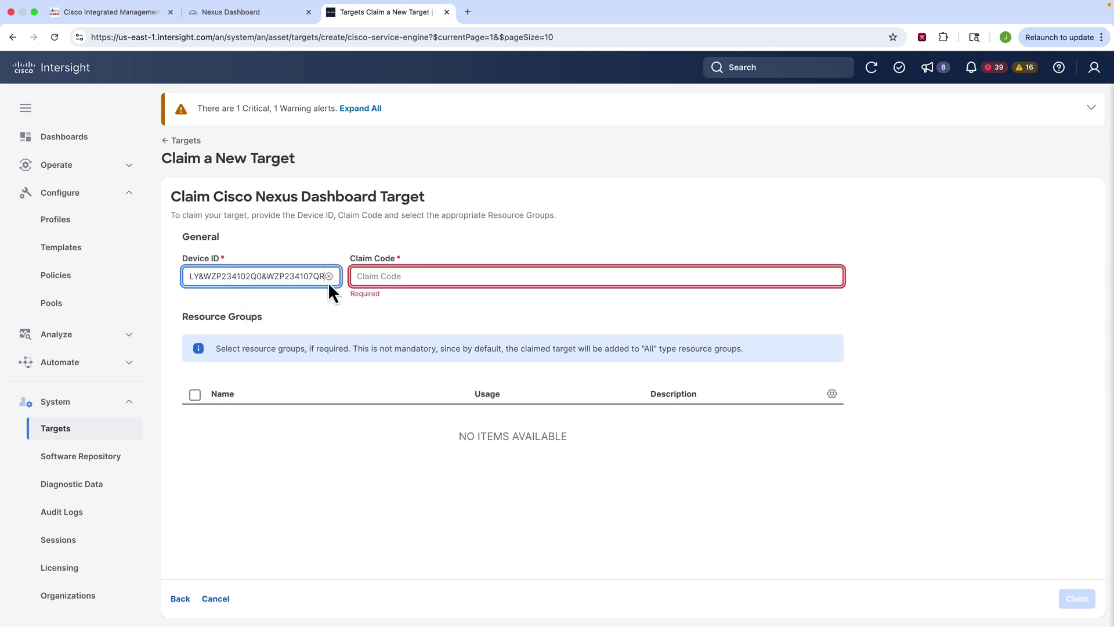
left_click(385, 274)
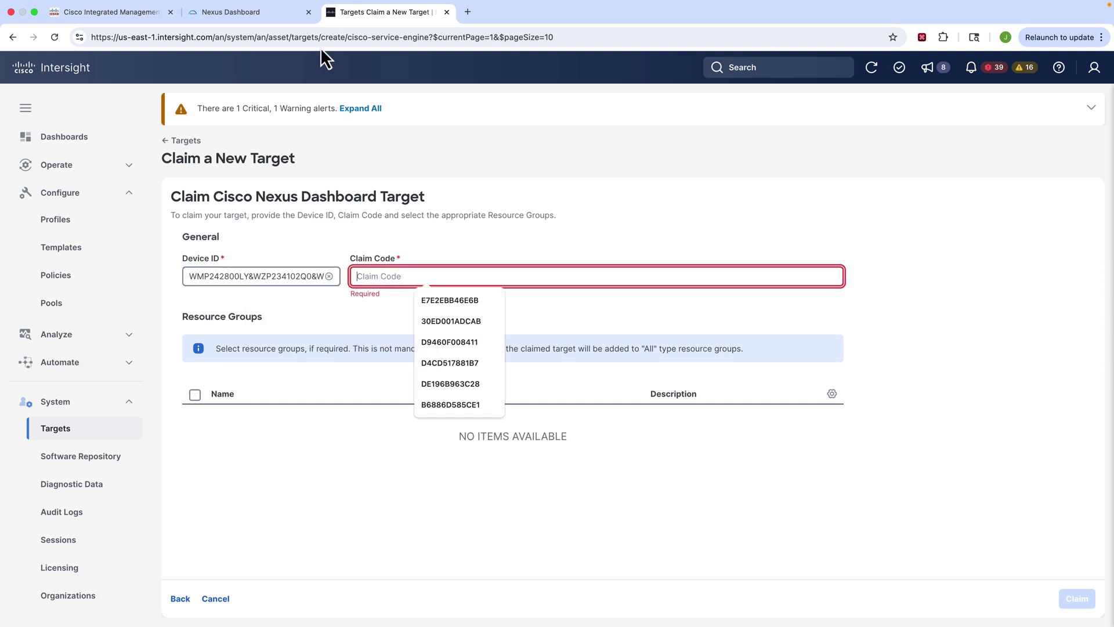
Step: Copy the claim code from Nexus Dashboard, paste it into Intersight and submit the claim
left_click(231, 14)
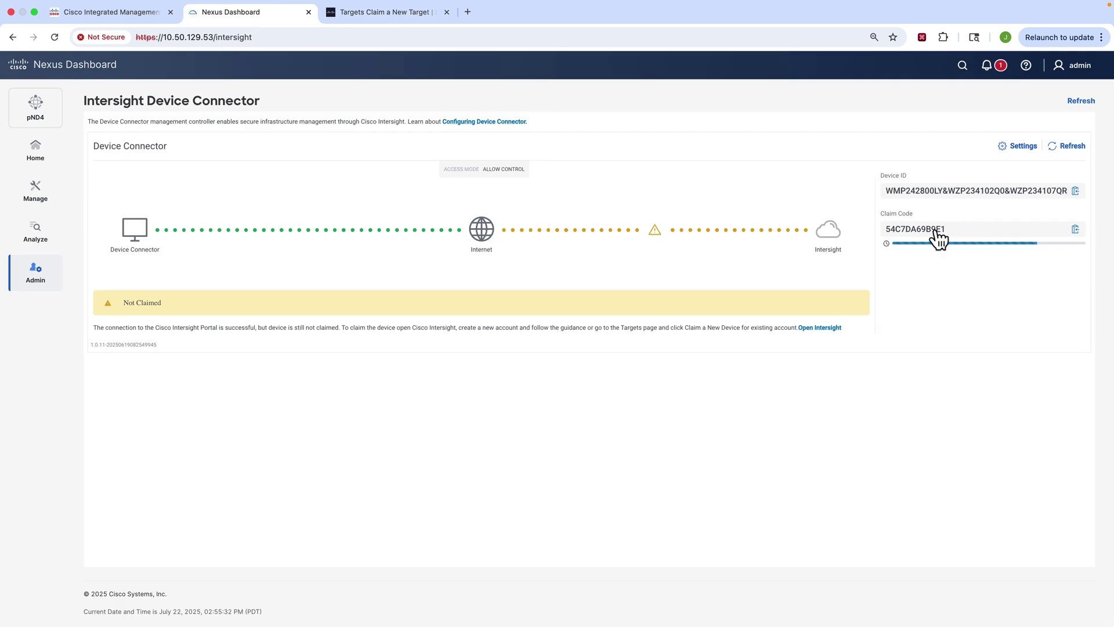
left_click(1078, 232)
left_click(397, 12)
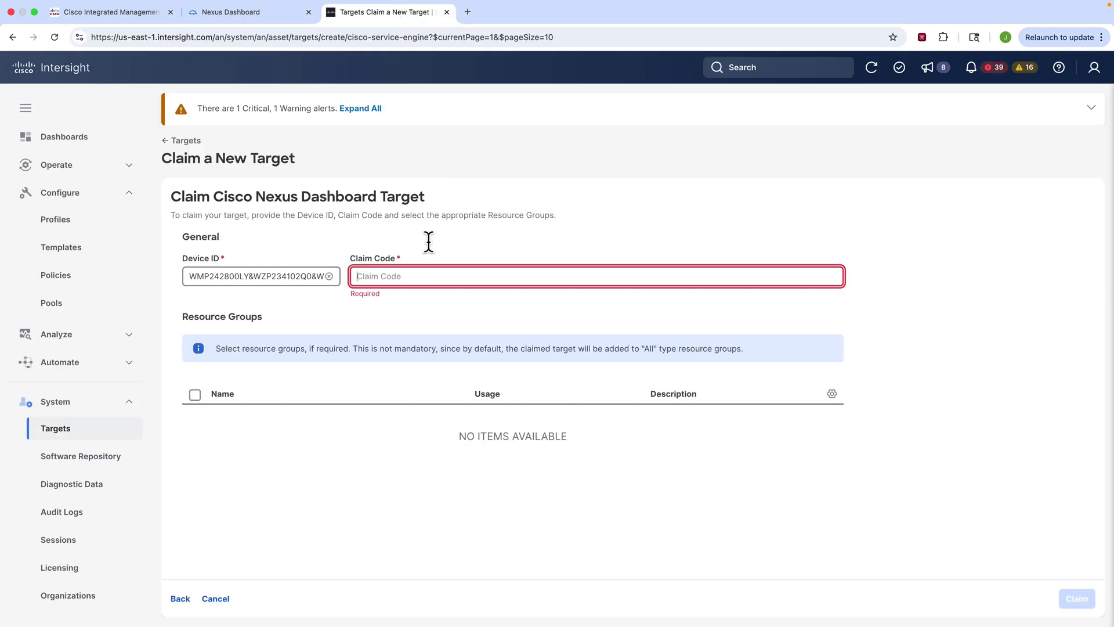
left_click(443, 276)
key("super+v")
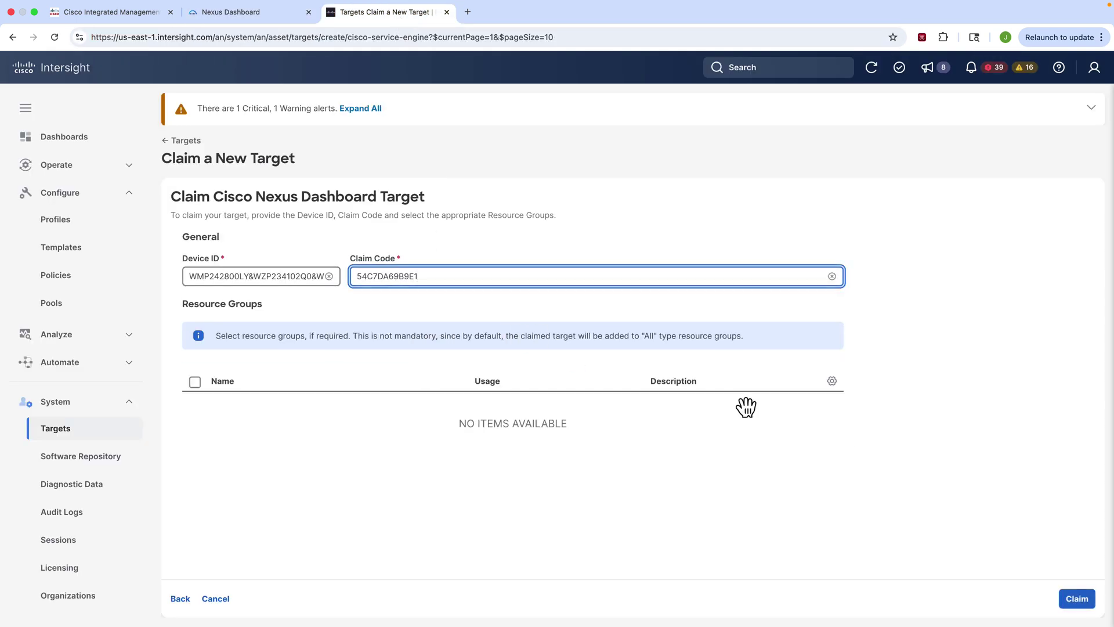
left_click(1079, 607)
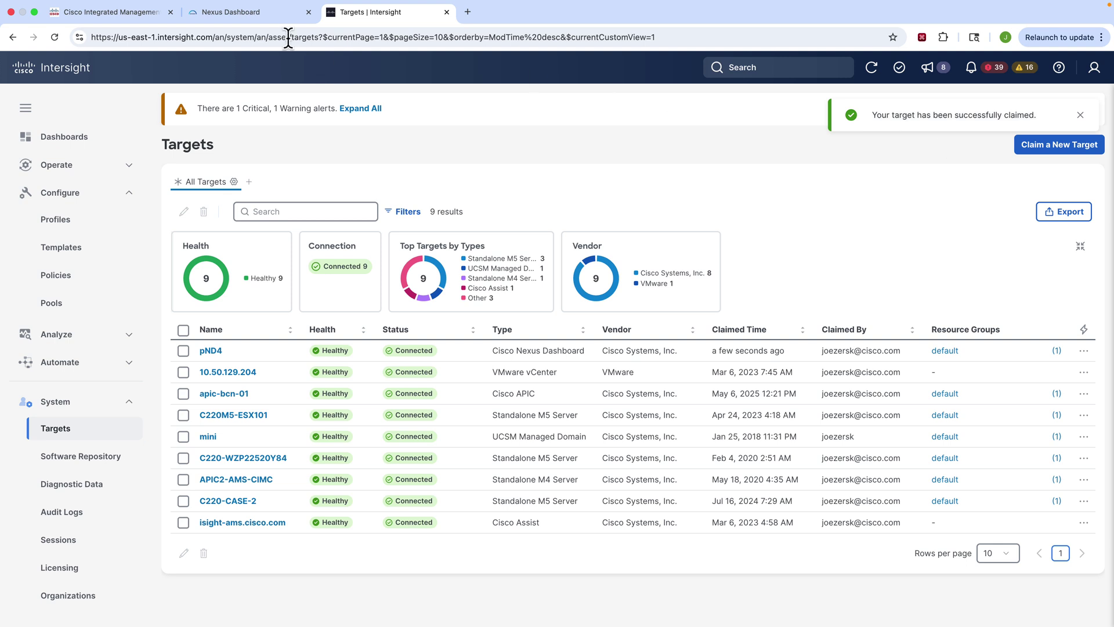
left_click(265, 17)
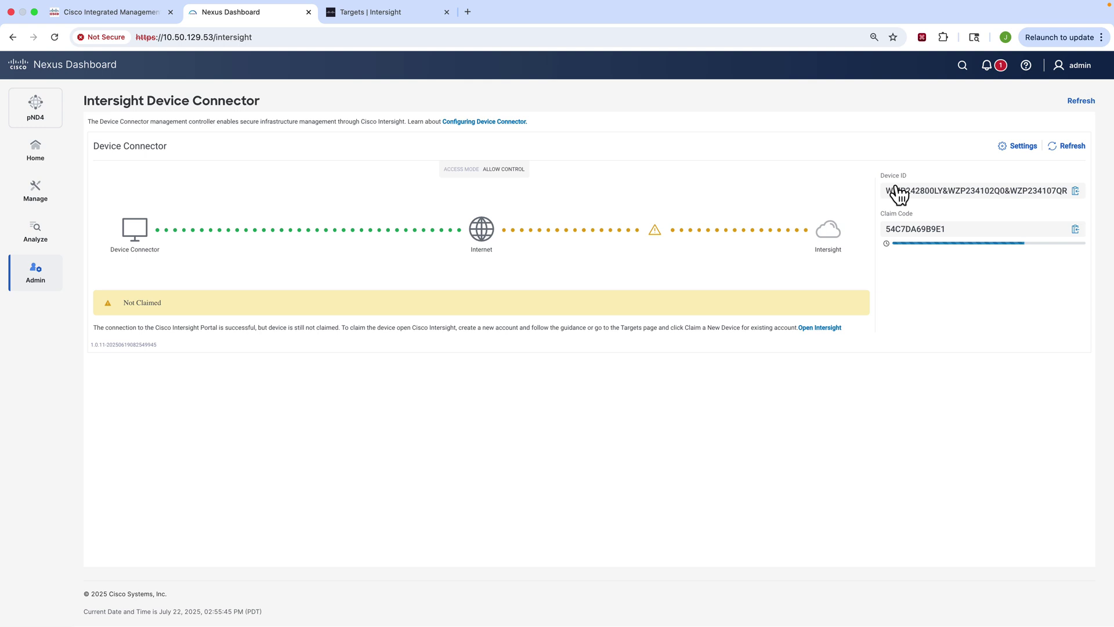
Step: Refresh the Device Connector to Claimed, then choose Create fabric from the Fabrics Actions menu
left_click(1075, 152)
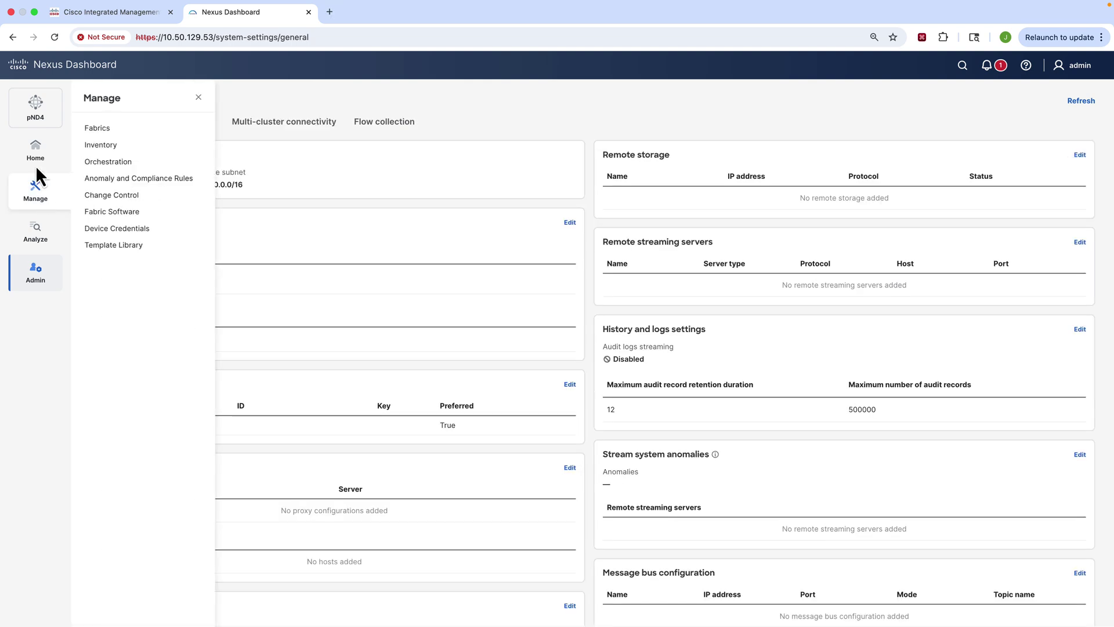
left_click(99, 129)
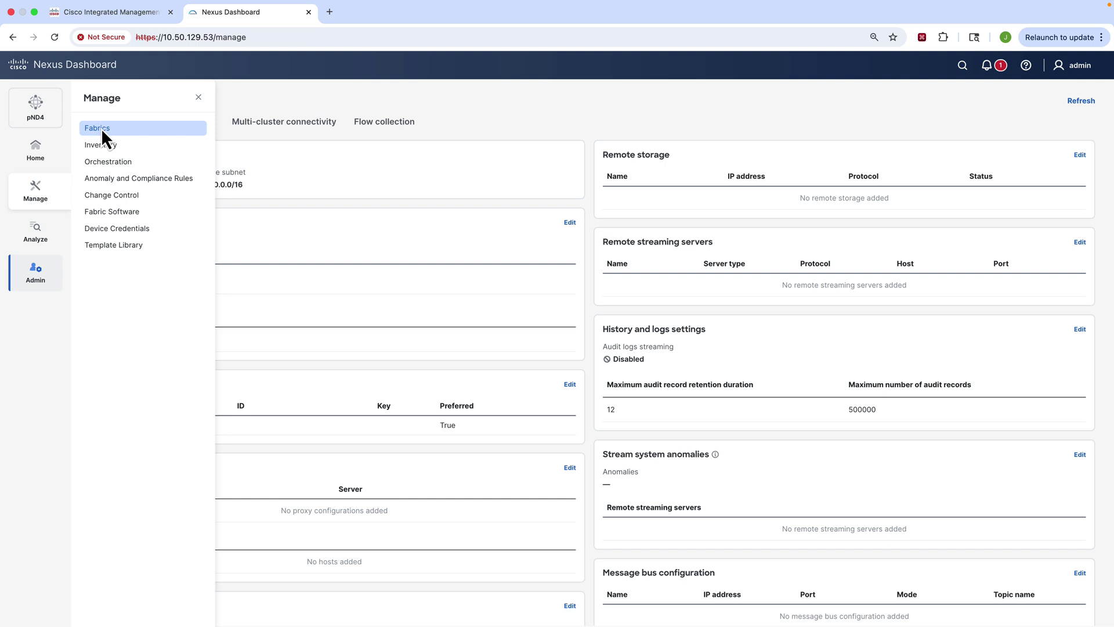
left_click(1052, 171)
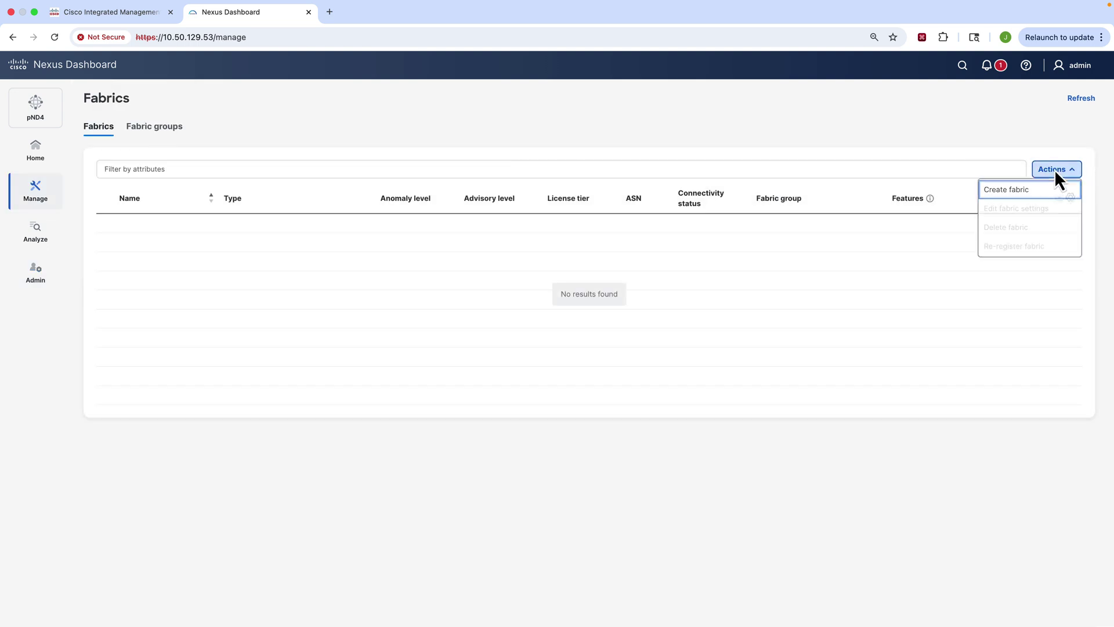
left_click(1023, 197)
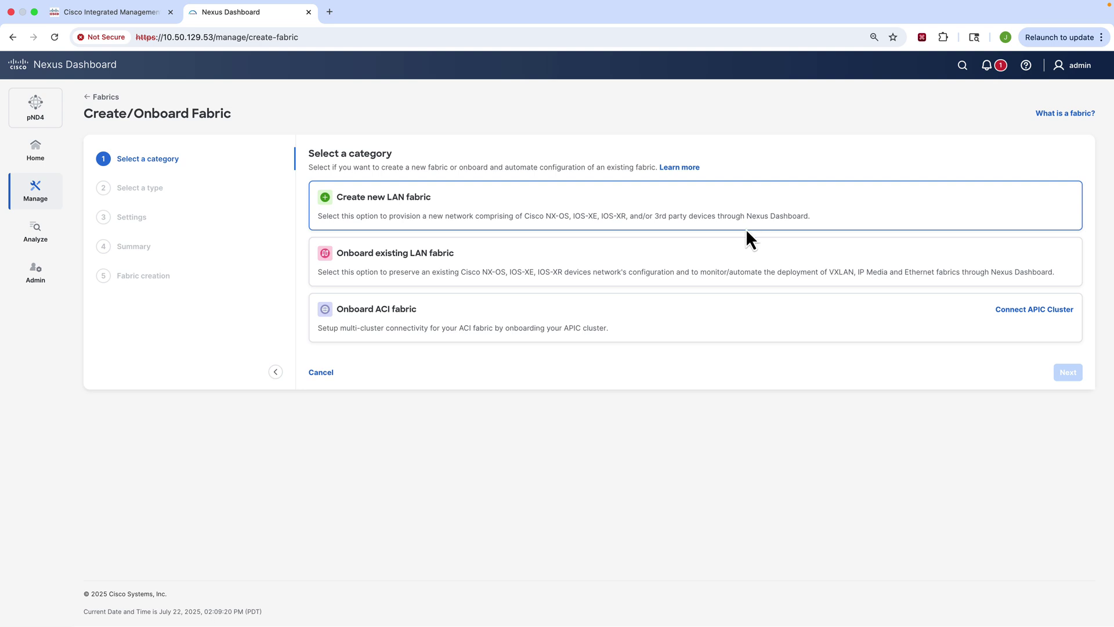